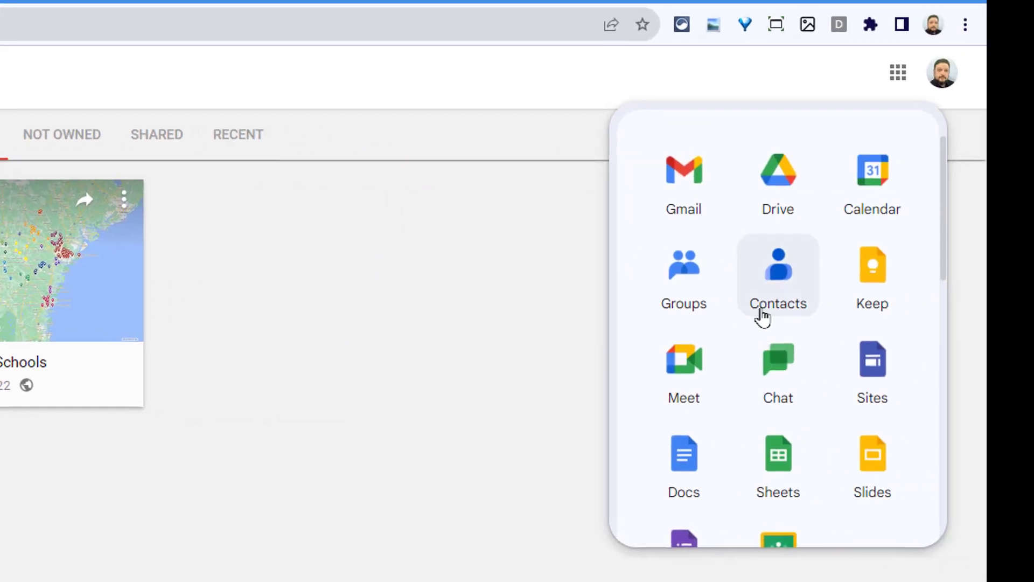
- Scroll through the My Maps home page and close the apps launcher panel
{"action": "scroll", "coordinate": [754, 320], "scroll_direction": "down", "scroll_amount": 6}
{"action": "scroll", "coordinate": [749, 323], "scroll_direction": "down", "scroll_amount": 7}
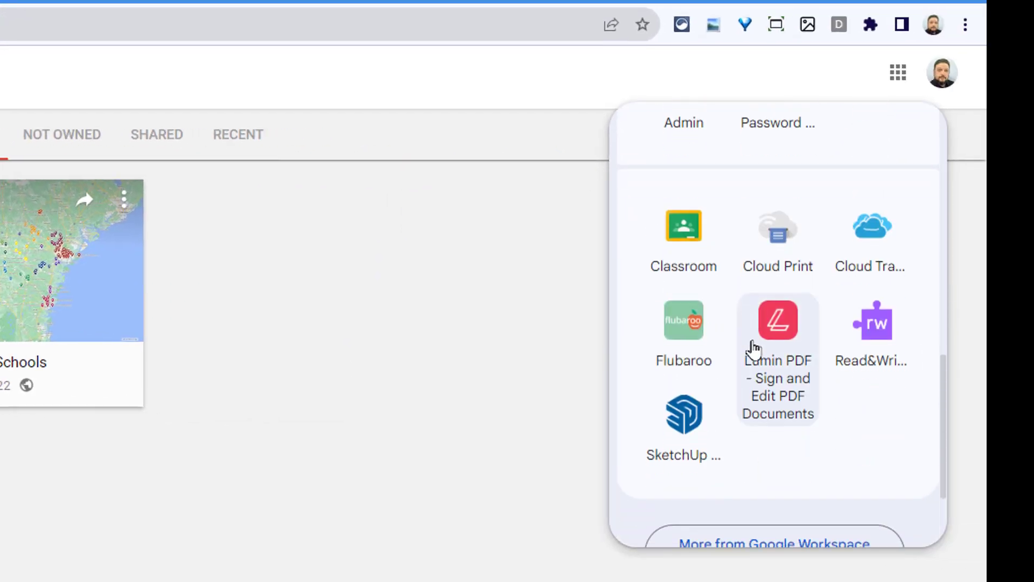
{"action": "scroll", "coordinate": [785, 471], "scroll_direction": "up", "scroll_amount": 15}
{"action": "scroll", "coordinate": [755, 334], "scroll_direction": "up", "scroll_amount": 2}
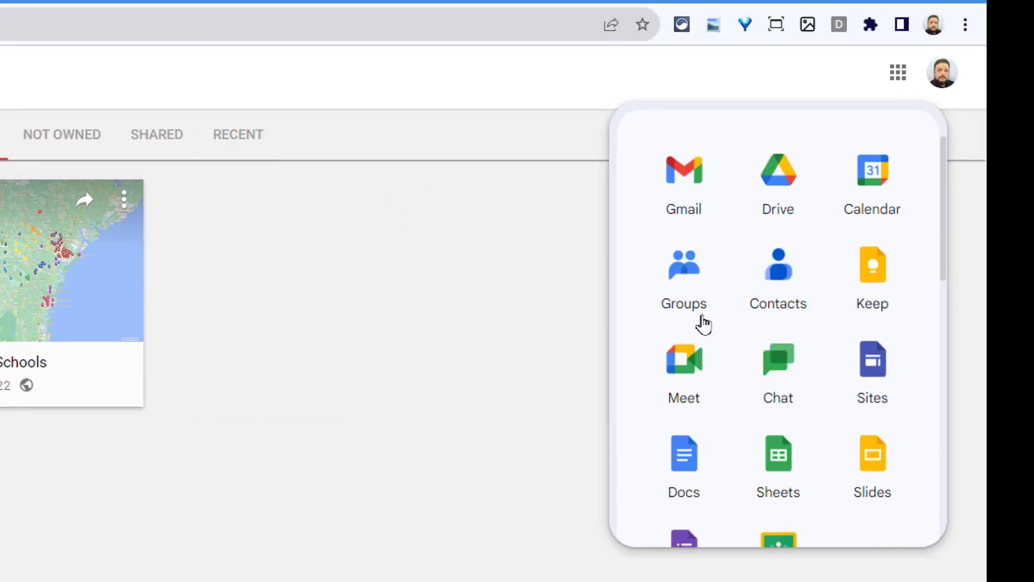
{"action": "left_click", "coordinate": [535, 358]}
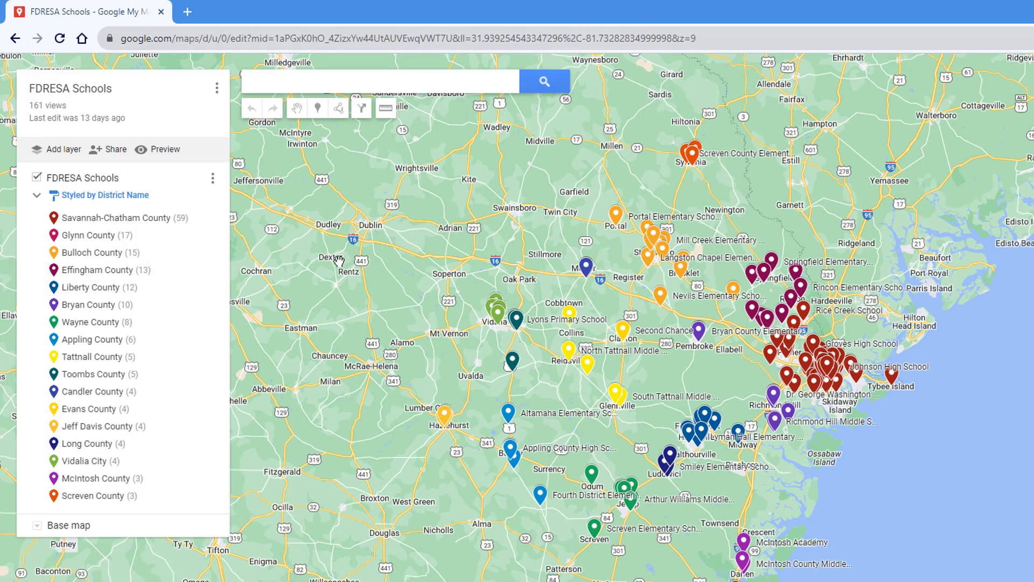
- Go back and load the My Maps home page at mymaps.google.com
{"action": "left_click", "coordinate": [15, 39]}
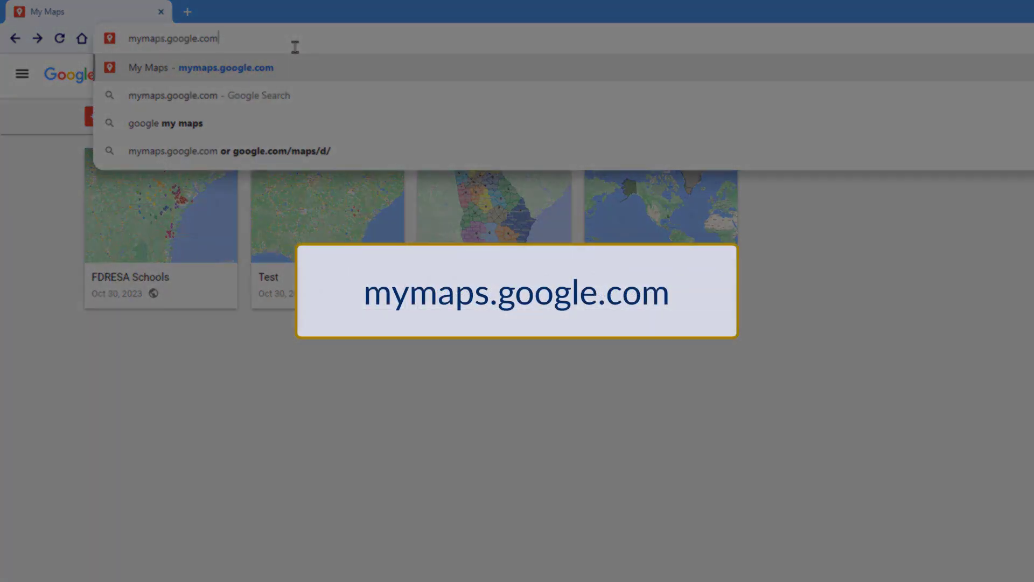
{"action": "key", "text": "Return"}
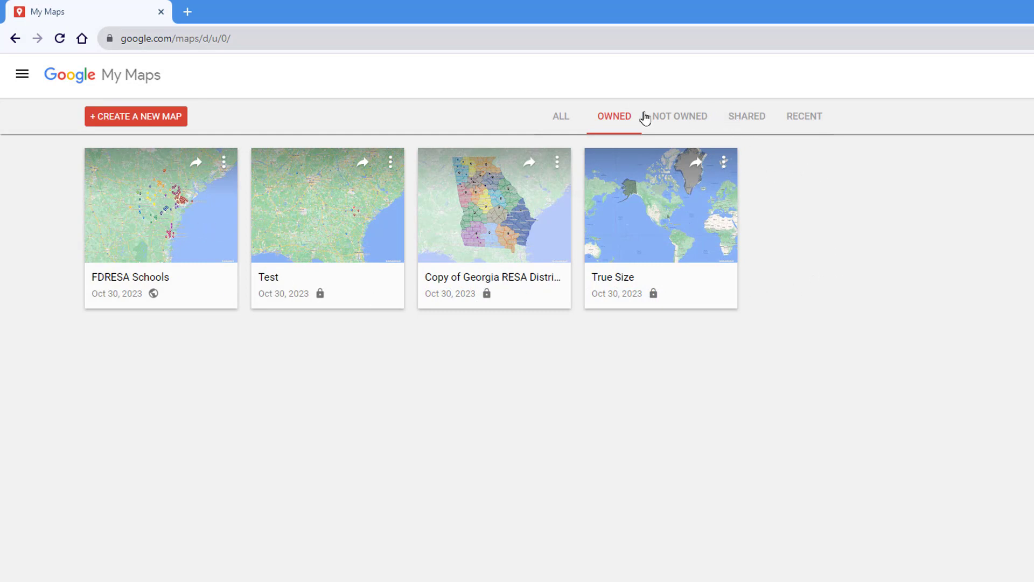
- Browse the All, Not Owned, Shared and Recent map tabs, then return to owned maps
{"action": "left_click", "coordinate": [561, 116]}
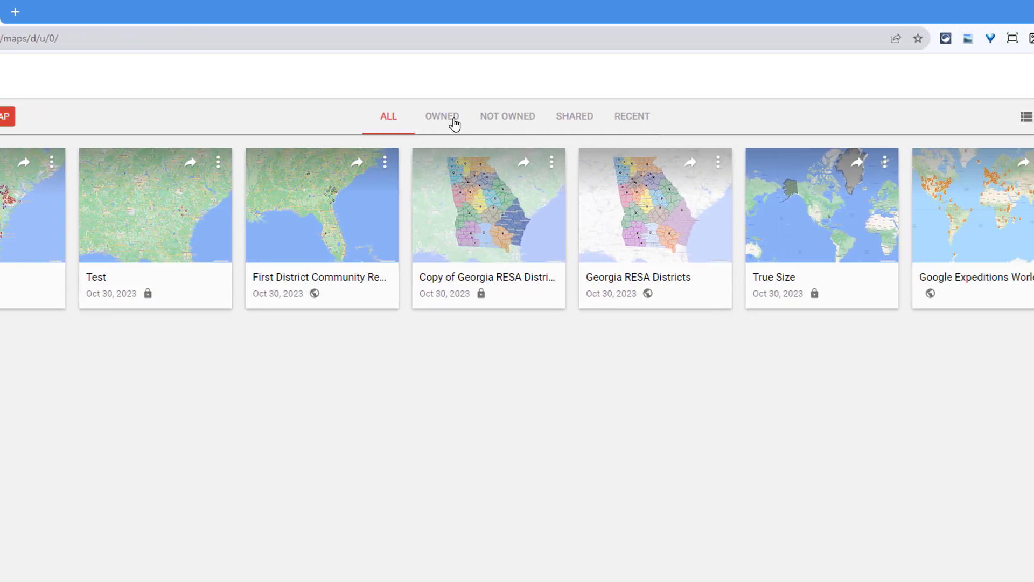
{"action": "left_click", "coordinate": [668, 117]}
{"action": "left_click", "coordinate": [560, 116]}
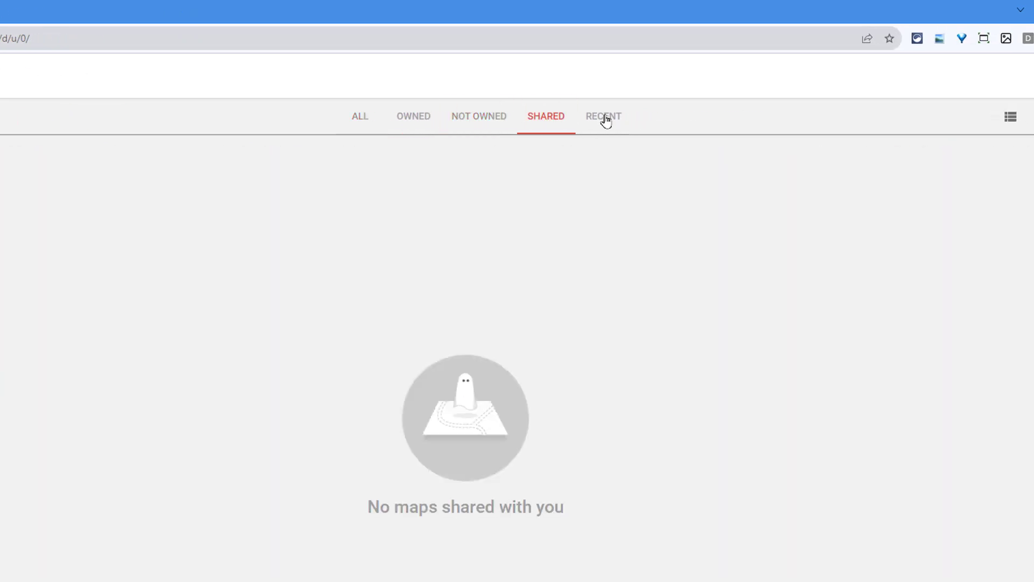
{"action": "left_click", "coordinate": [605, 117]}
{"action": "left_click", "coordinate": [359, 115]}
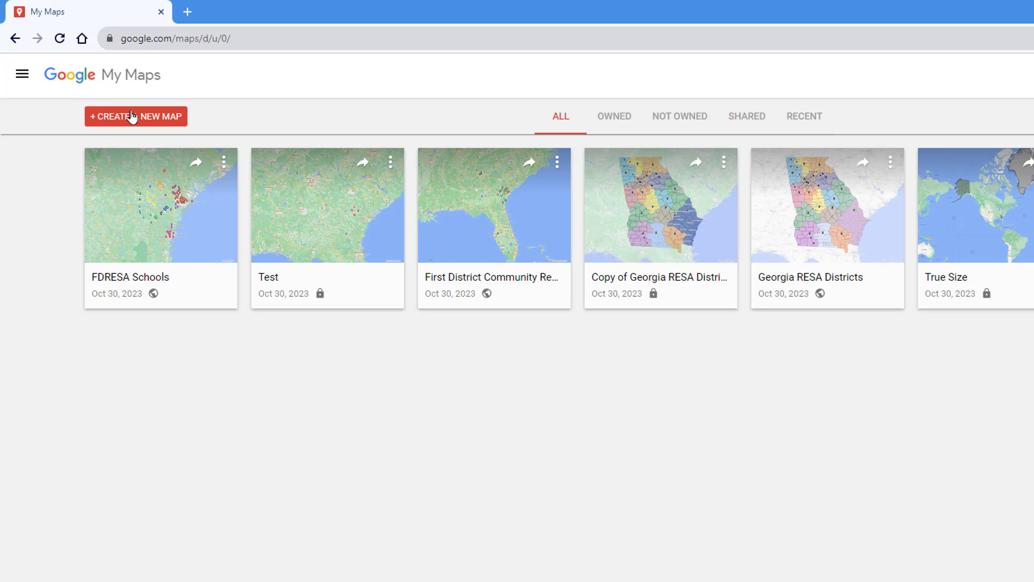
{"action": "left_click", "coordinate": [15, 39]}
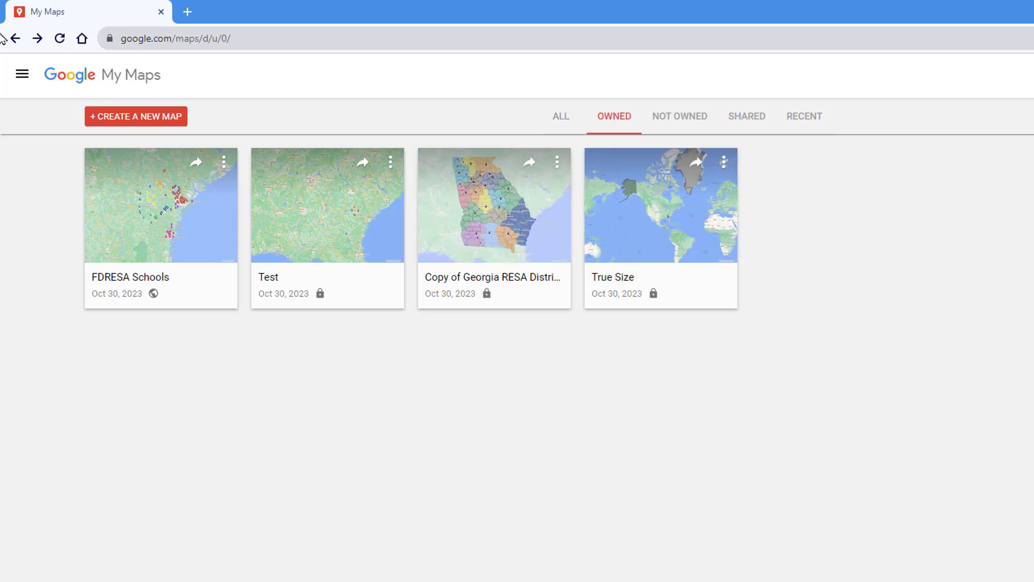
- Open and close the navigation menu, then create a new blank map
{"action": "left_click", "coordinate": [23, 76]}
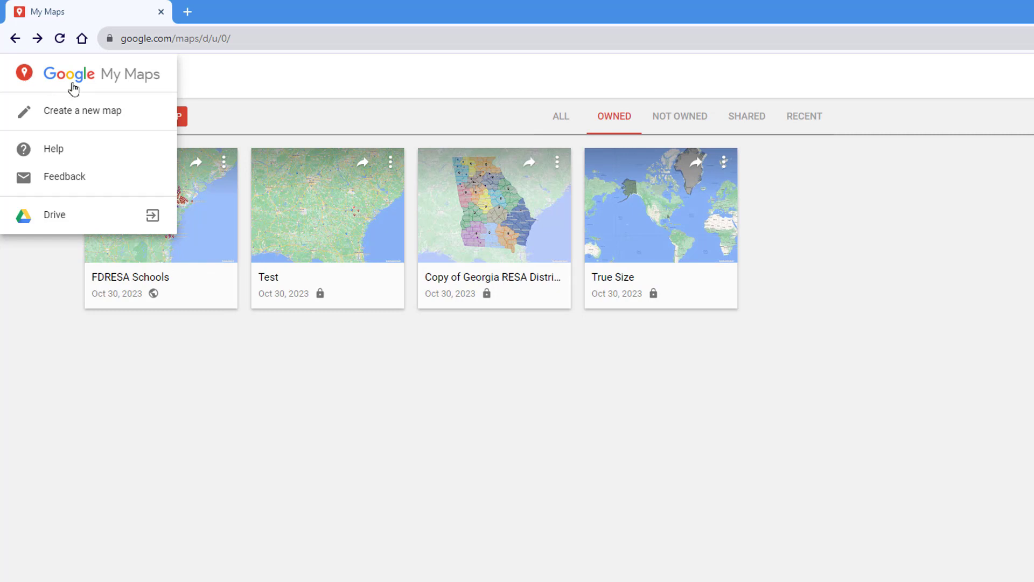
{"action": "left_click", "coordinate": [232, 122]}
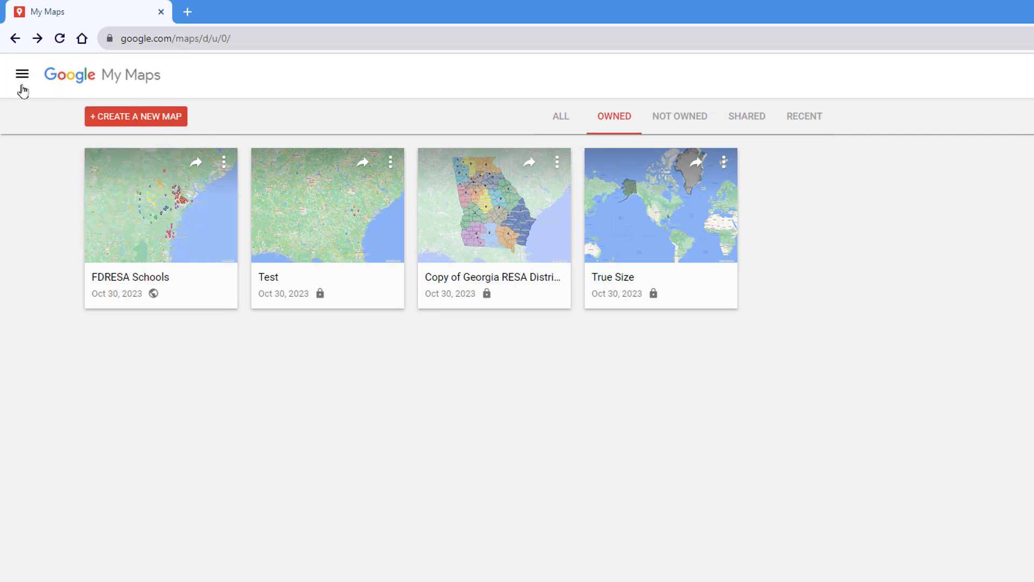
{"action": "left_click", "coordinate": [22, 75]}
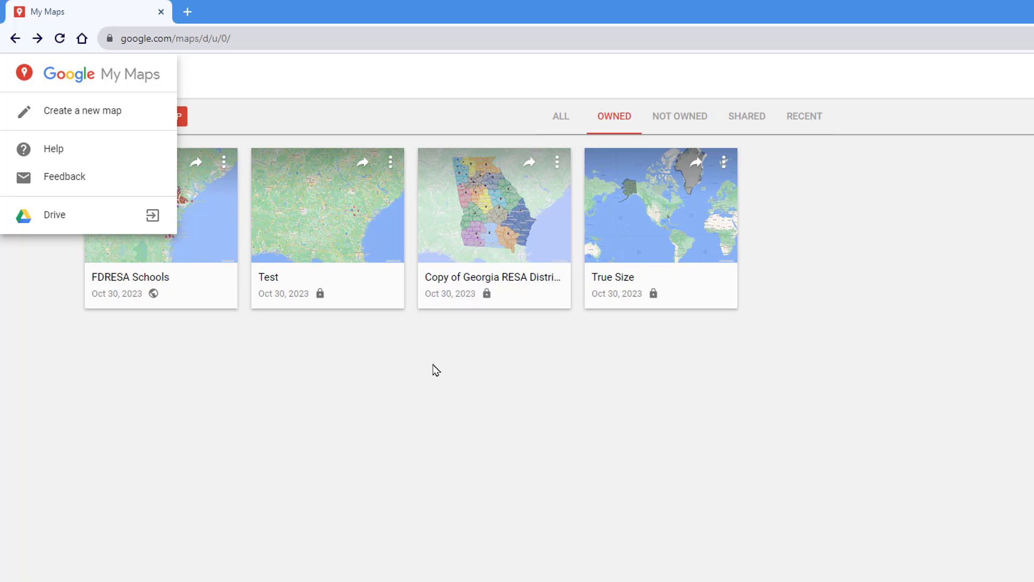
{"action": "left_click", "coordinate": [343, 390]}
{"action": "left_click", "coordinate": [123, 126]}
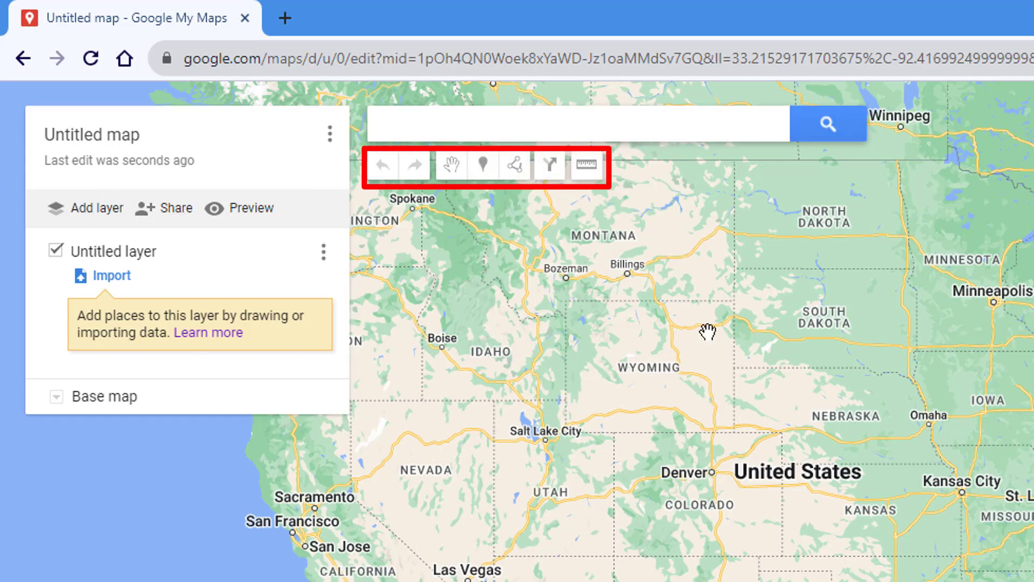
- Title the new map 'Test2'
{"action": "left_click", "coordinate": [106, 139]}
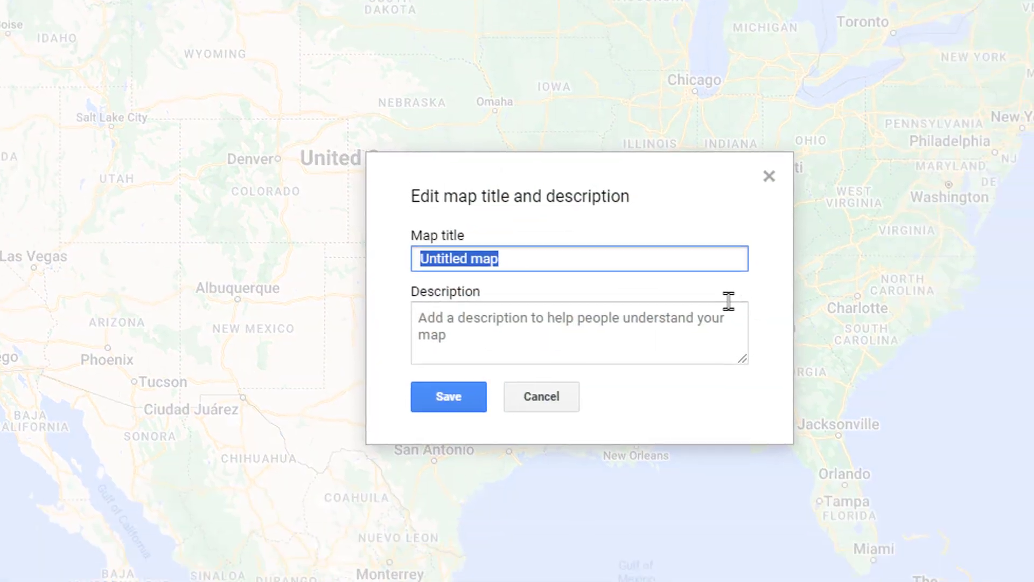
{"action": "type", "text": "Test2"}
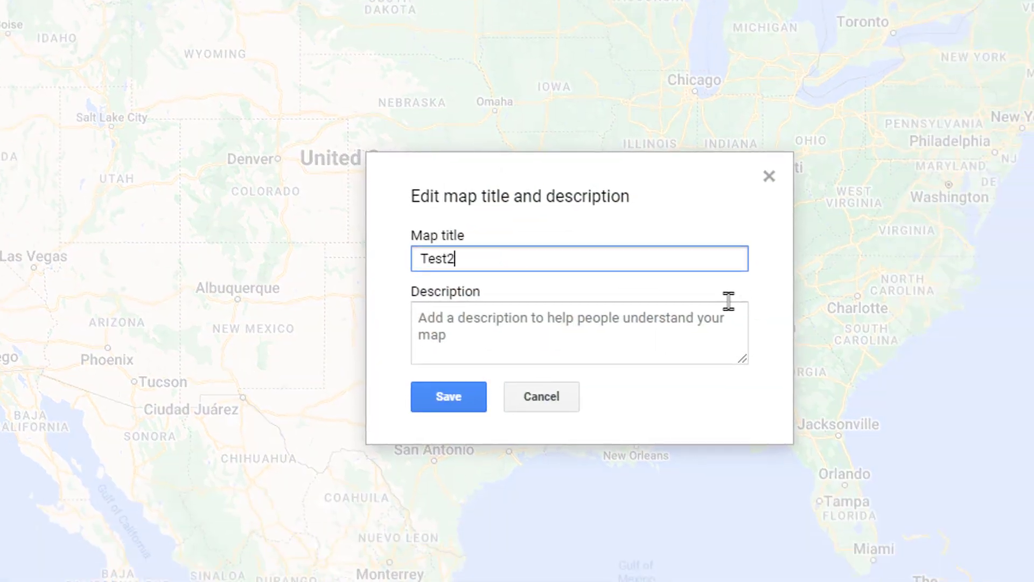
{"action": "left_click", "coordinate": [457, 399]}
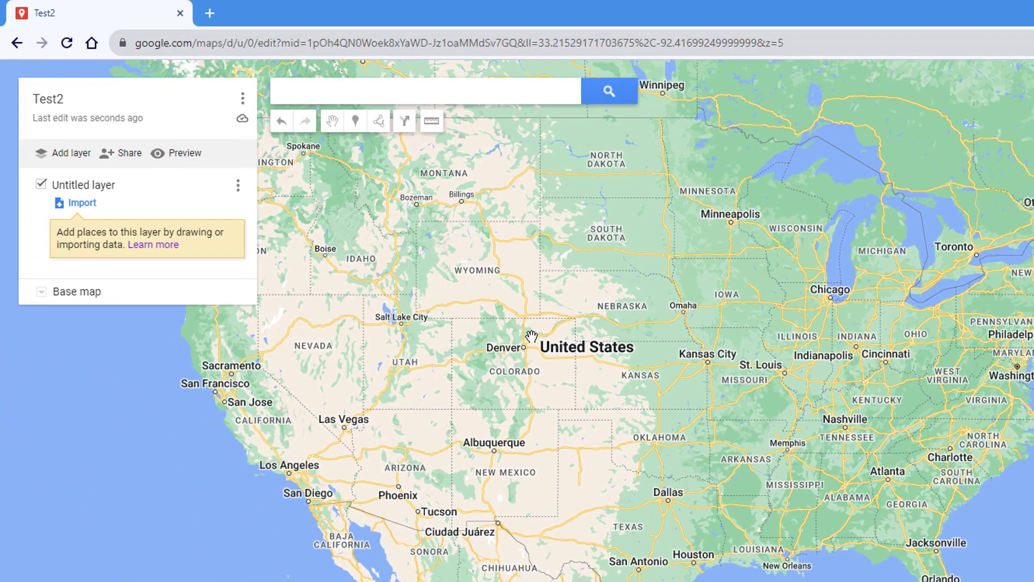
- Drop a trial Point 1 marker near Vidalia, then delete it
{"action": "left_click_drag", "start_coordinate": [946, 469], "coordinate": [785, 339]}
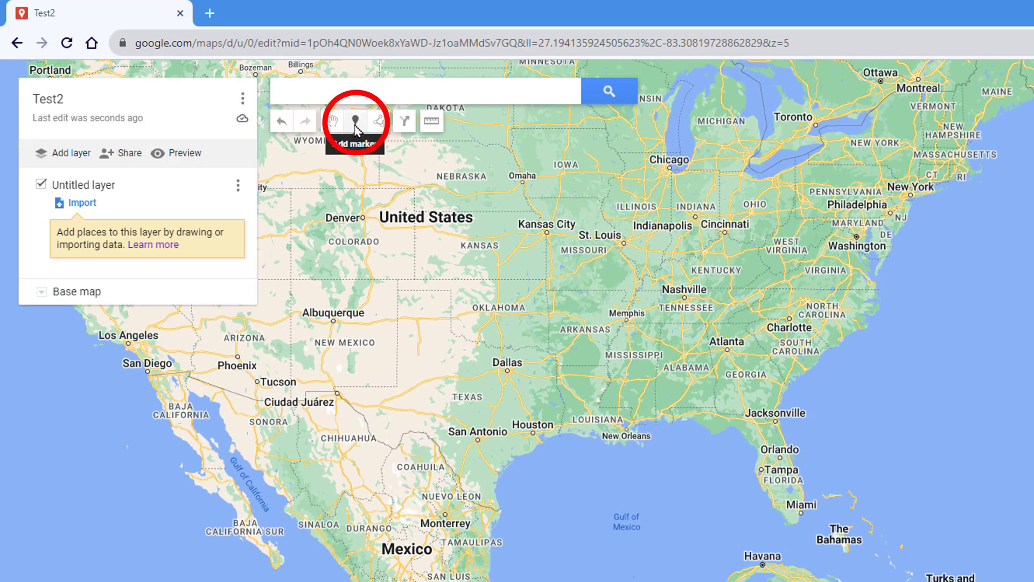
{"action": "left_click", "coordinate": [357, 125]}
{"action": "scroll", "coordinate": [753, 373], "scroll_direction": "up", "scroll_amount": 3}
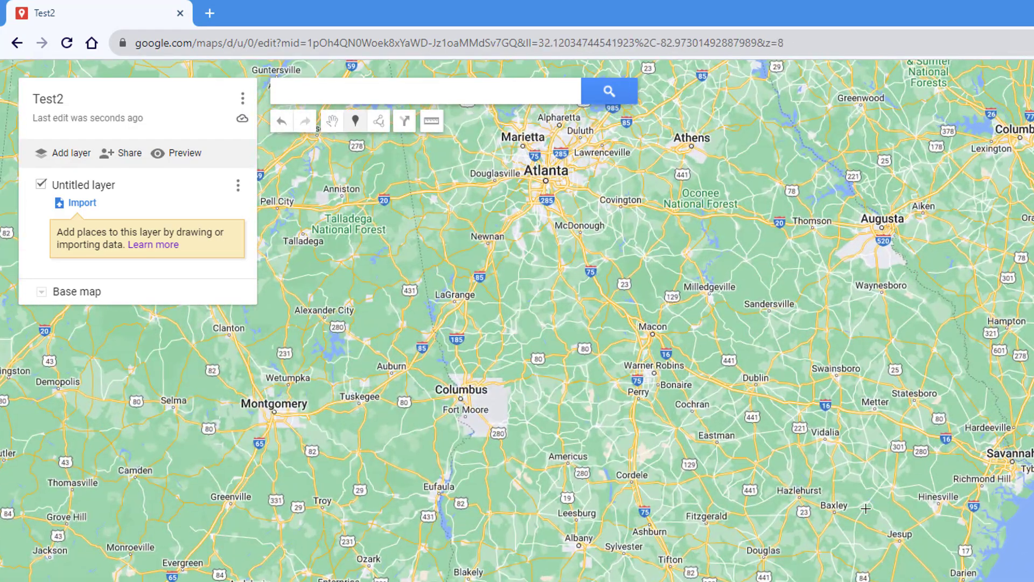
{"action": "left_click", "coordinate": [802, 456]}
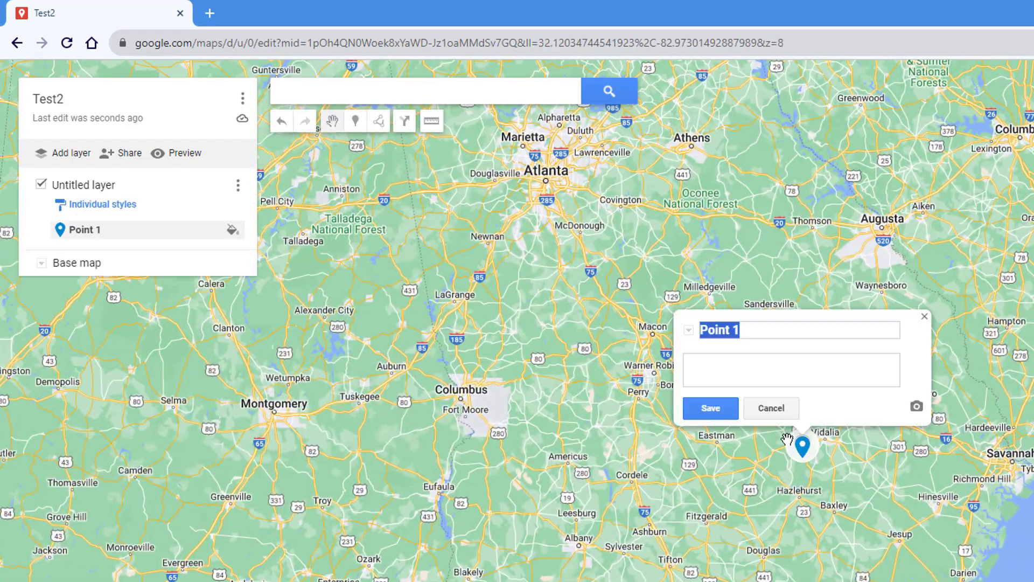
{"action": "left_click", "coordinate": [791, 407]}
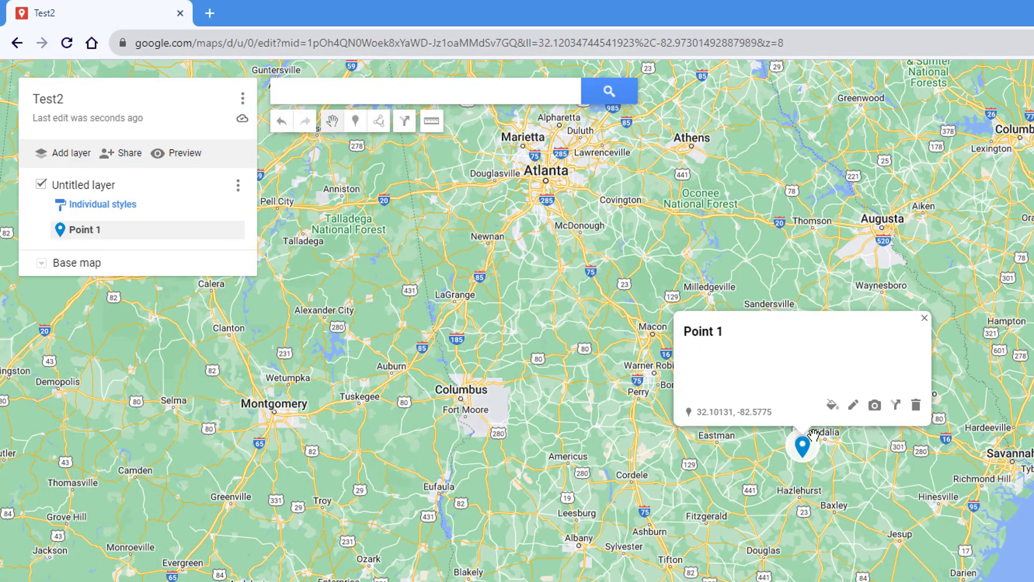
{"action": "left_click", "coordinate": [916, 411]}
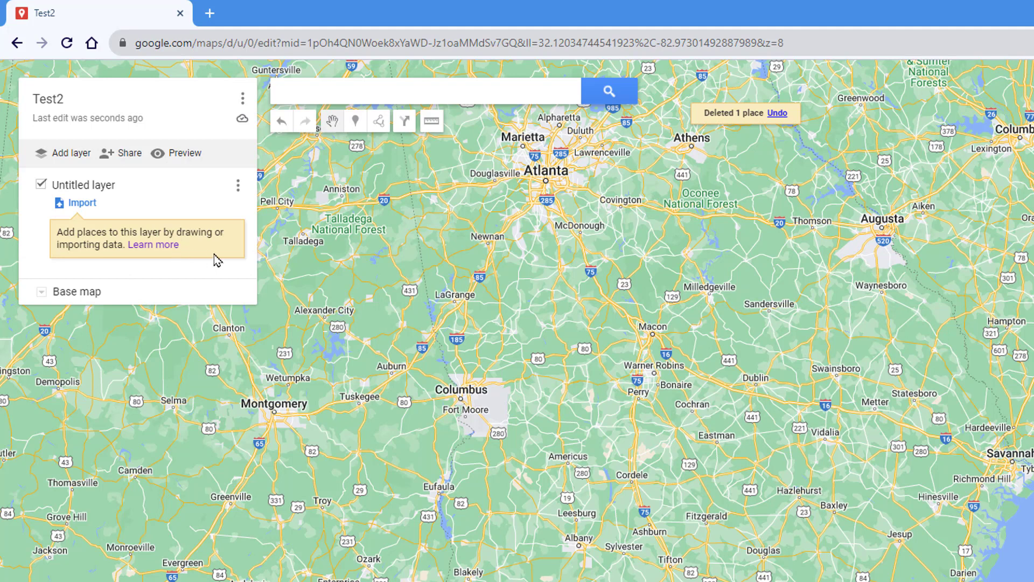
{"action": "left_click", "coordinate": [308, 94]}
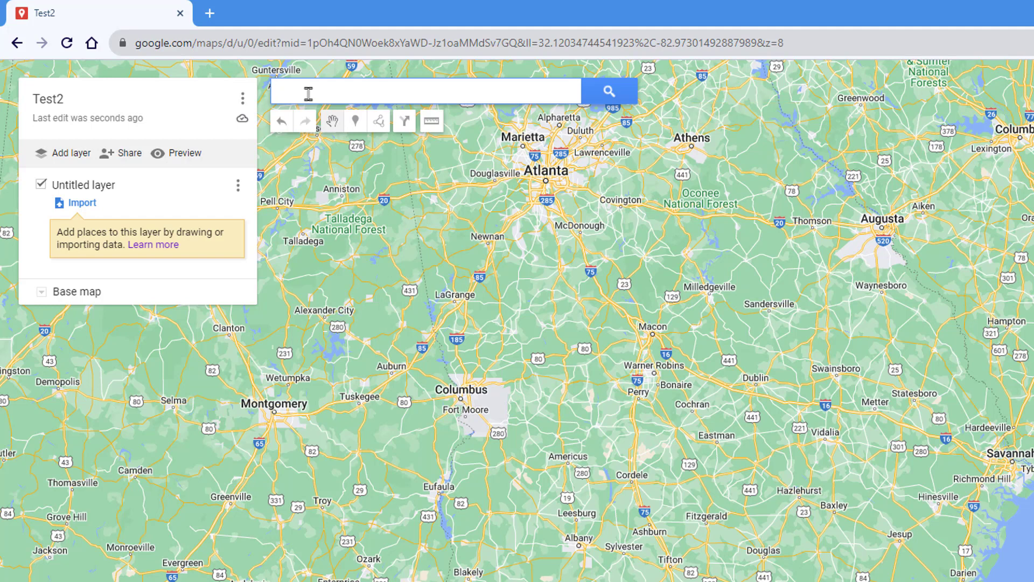
- Add First District RESA in Metter to the map and rename the layer 'RESAs'
{"action": "type", "text": "First District RESA"}
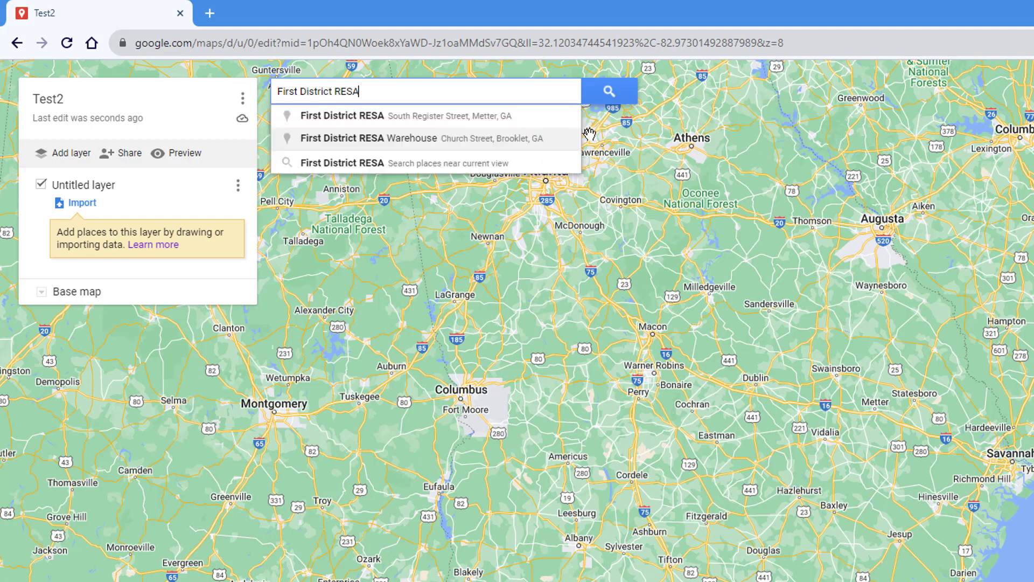
{"action": "left_click", "coordinate": [415, 116]}
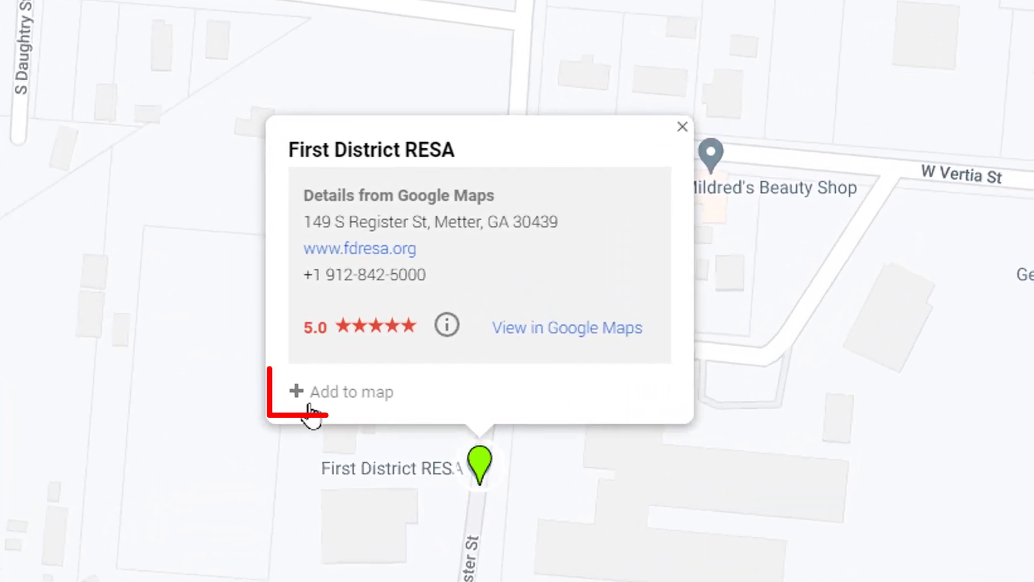
{"action": "left_click", "coordinate": [361, 399]}
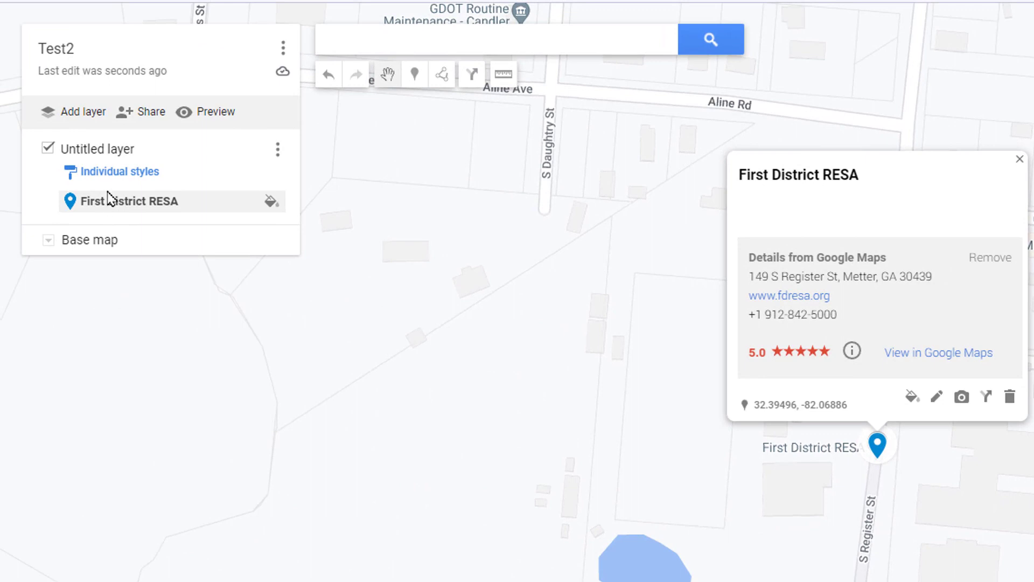
{"action": "left_click", "coordinate": [85, 155]}
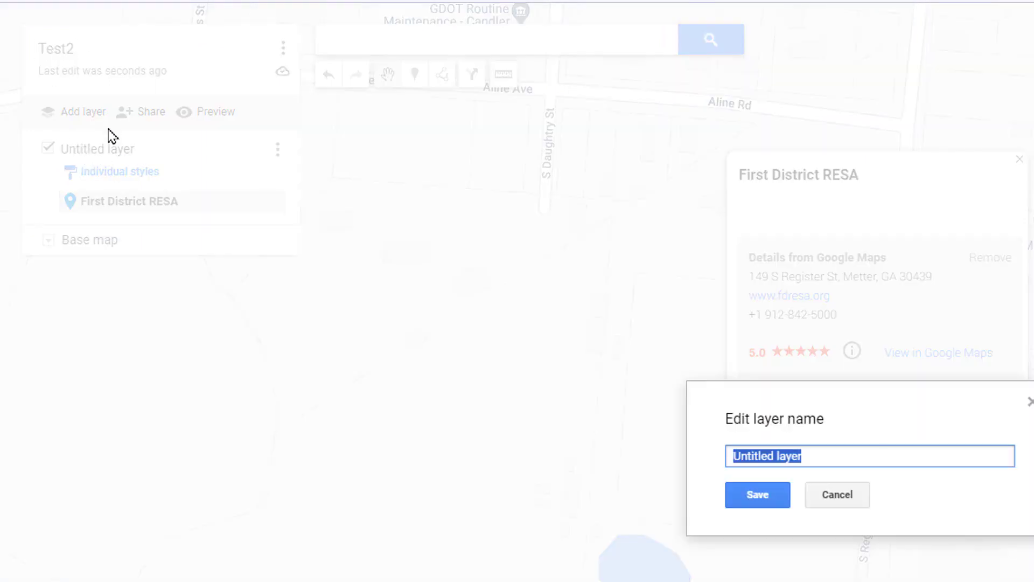
{"action": "type", "text": "RESAs"}
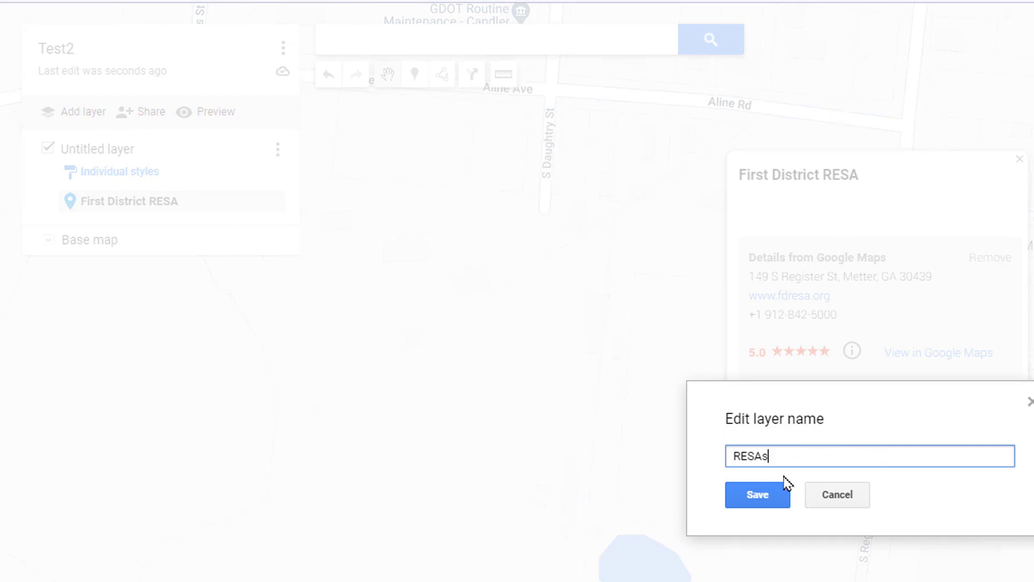
{"action": "left_click", "coordinate": [769, 506]}
- Search for and add Okefenokee RESA and Northeast Georgia RESA to the RESAs layer
{"action": "left_click", "coordinate": [466, 41]}
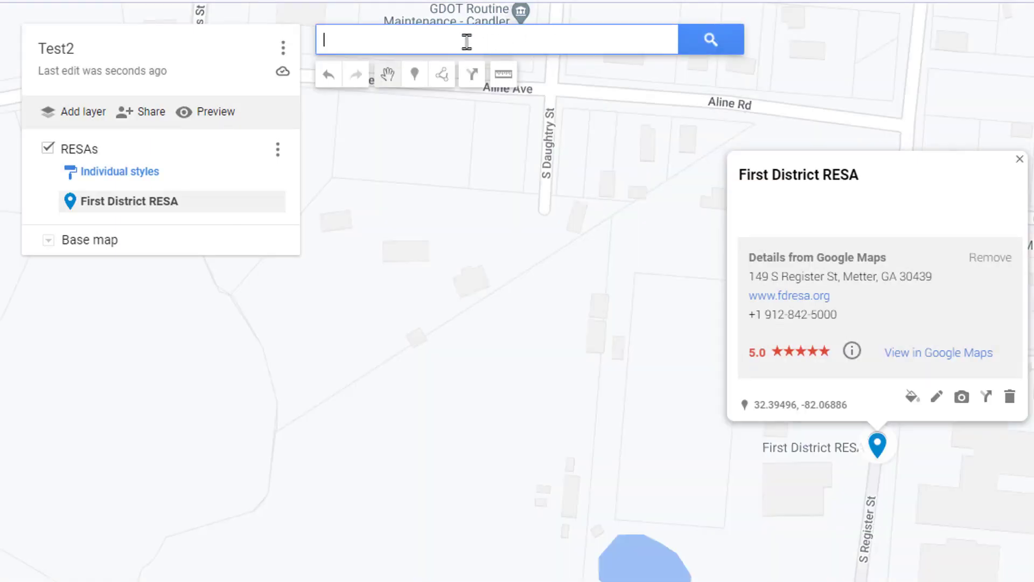
{"action": "type", "text": "Okefenokee RESA"}
{"action": "key", "text": "Return"}
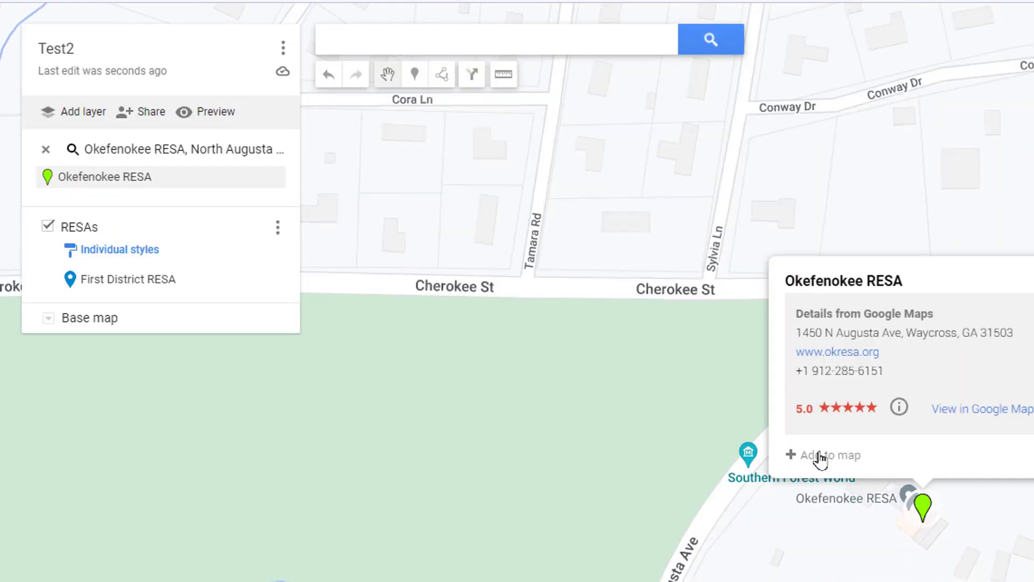
{"action": "left_click", "coordinate": [829, 457]}
{"action": "left_click", "coordinate": [389, 48]}
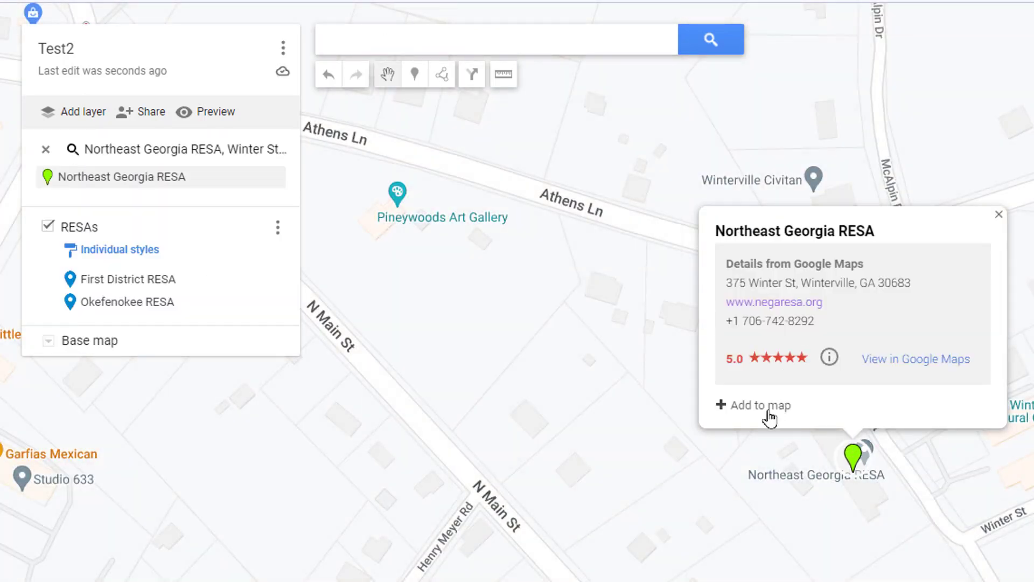
{"action": "left_click", "coordinate": [766, 410]}
- Add Middle Georgia RESA, zoom out and centre the map on Georgia
{"action": "left_click", "coordinate": [448, 53]}
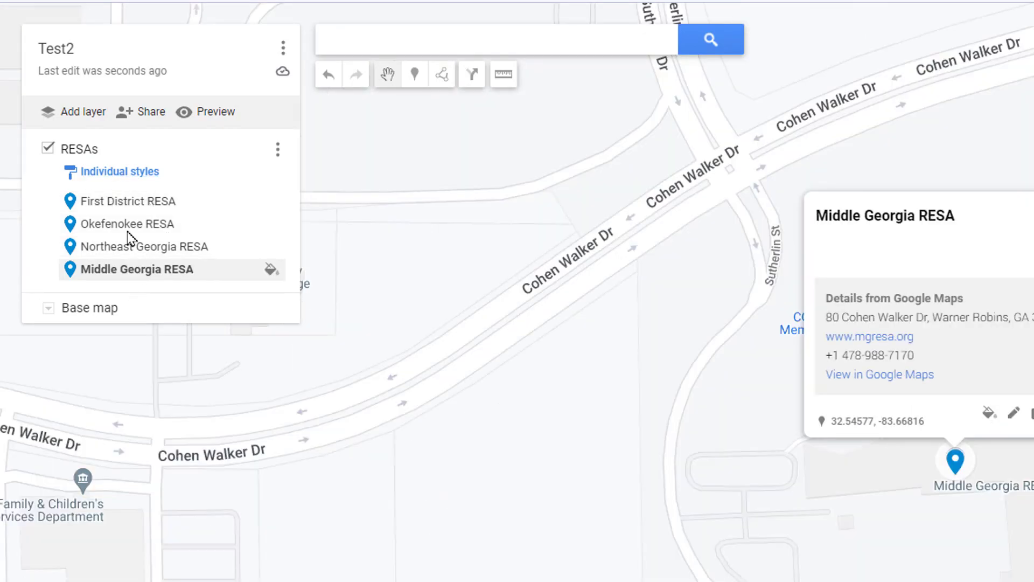
{"action": "scroll", "coordinate": [765, 381], "scroll_direction": "down", "scroll_amount": 5}
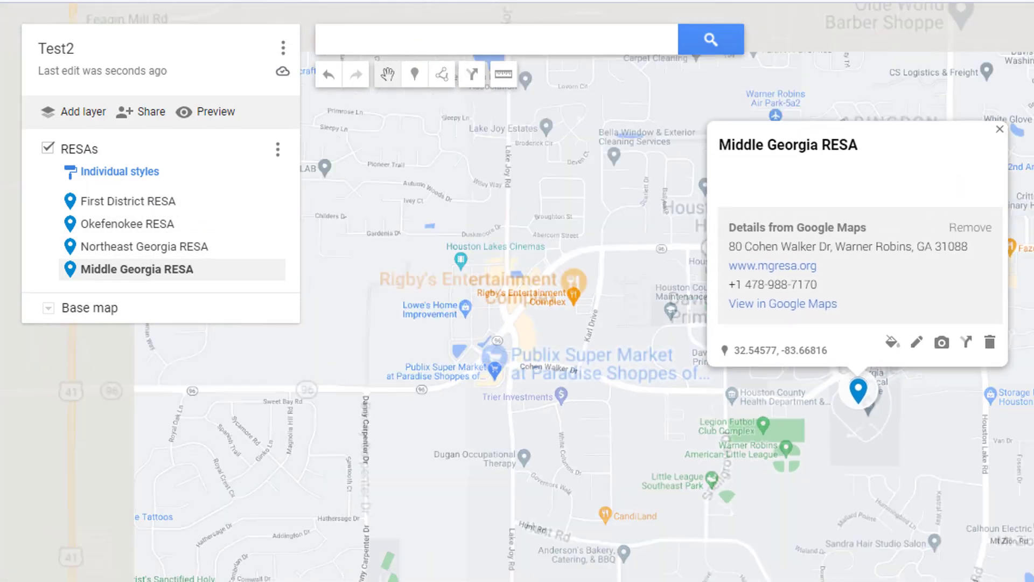
{"action": "scroll", "coordinate": [750, 401], "scroll_direction": "down", "scroll_amount": 5}
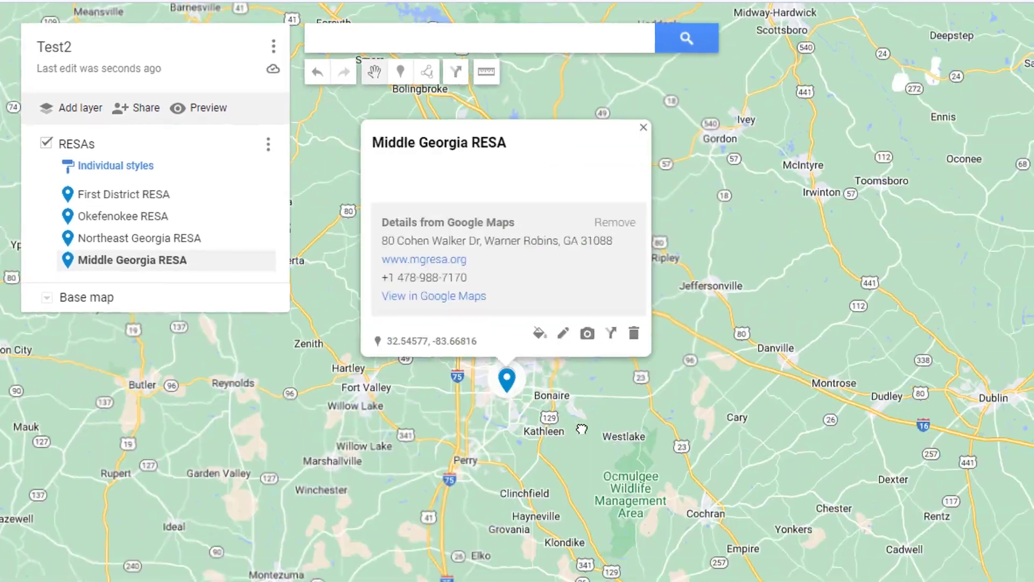
{"action": "scroll", "coordinate": [749, 400], "scroll_direction": "down", "scroll_amount": 5}
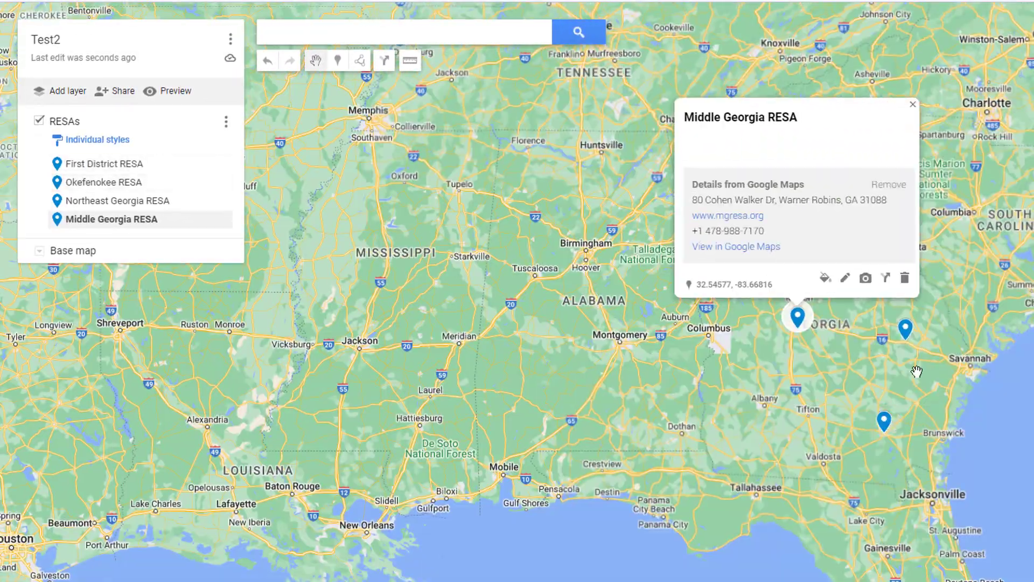
{"action": "left_click_drag", "start_coordinate": [916, 372], "coordinate": [763, 430]}
{"action": "left_click", "coordinate": [764, 429]}
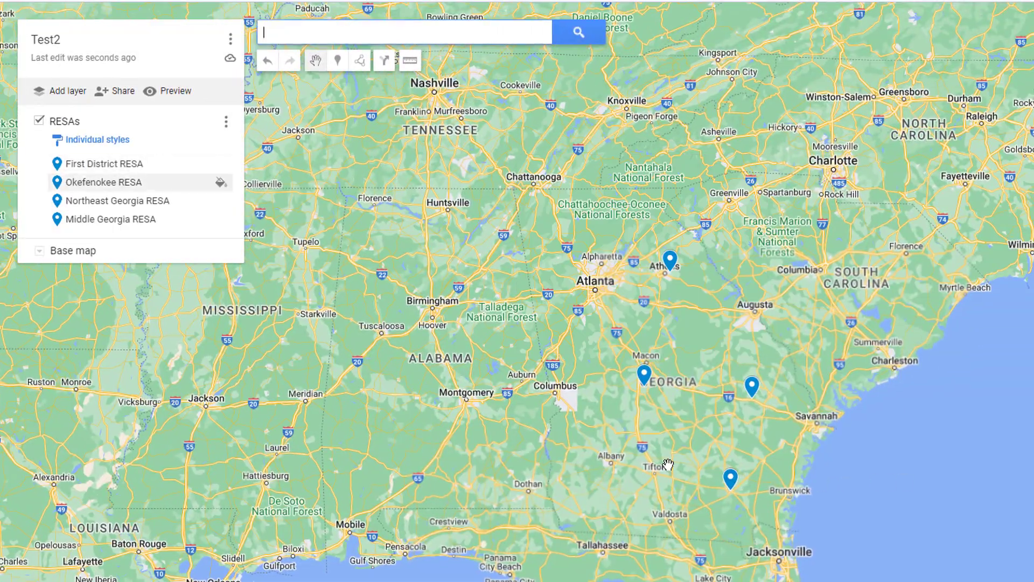
- Toggle the RESAs layer off and on twice, then open First District RESA's details card
{"action": "left_click", "coordinate": [38, 121]}
{"action": "left_click", "coordinate": [38, 121]}
{"action": "left_click", "coordinate": [38, 121]}
{"action": "left_click", "coordinate": [38, 121]}
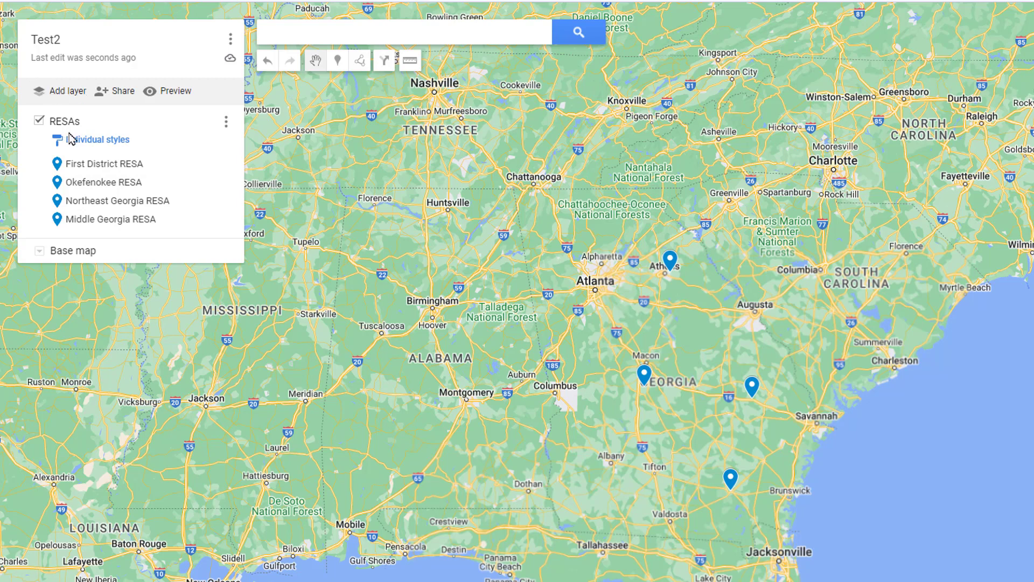
{"action": "left_click", "coordinate": [134, 170]}
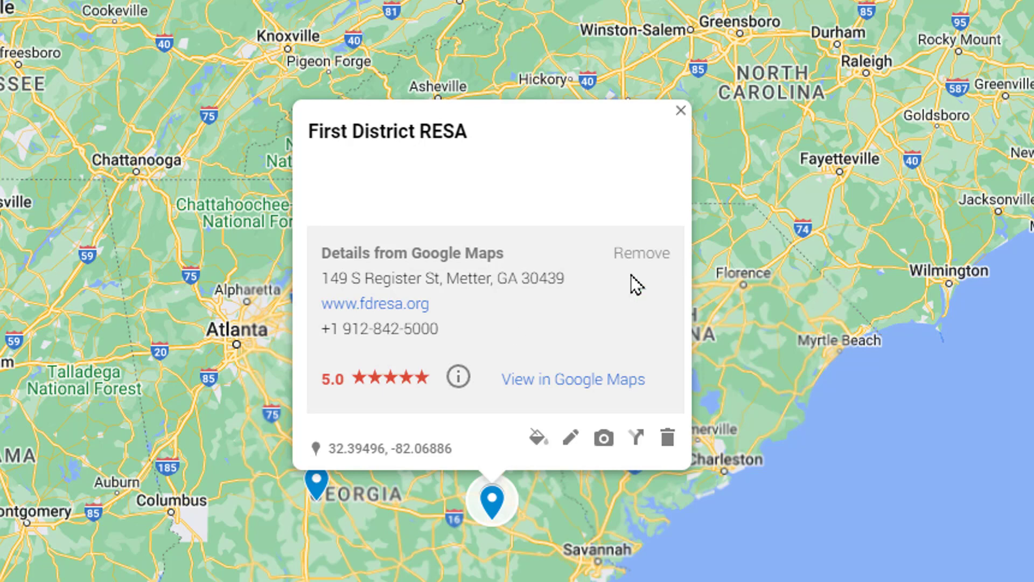
{"action": "left_click", "coordinate": [572, 438]}
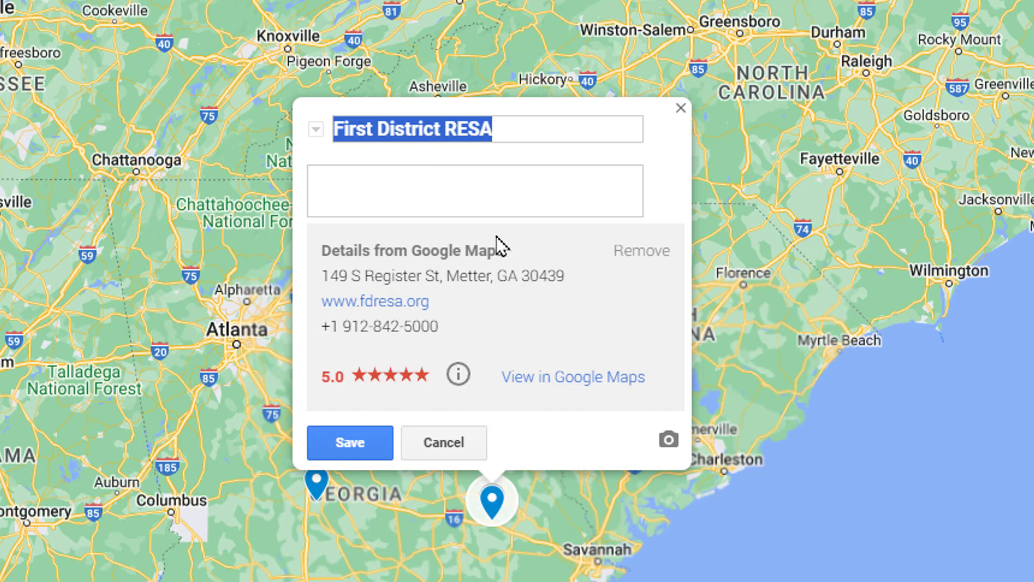
{"action": "left_click", "coordinate": [555, 175]}
{"action": "left_click", "coordinate": [539, 130]}
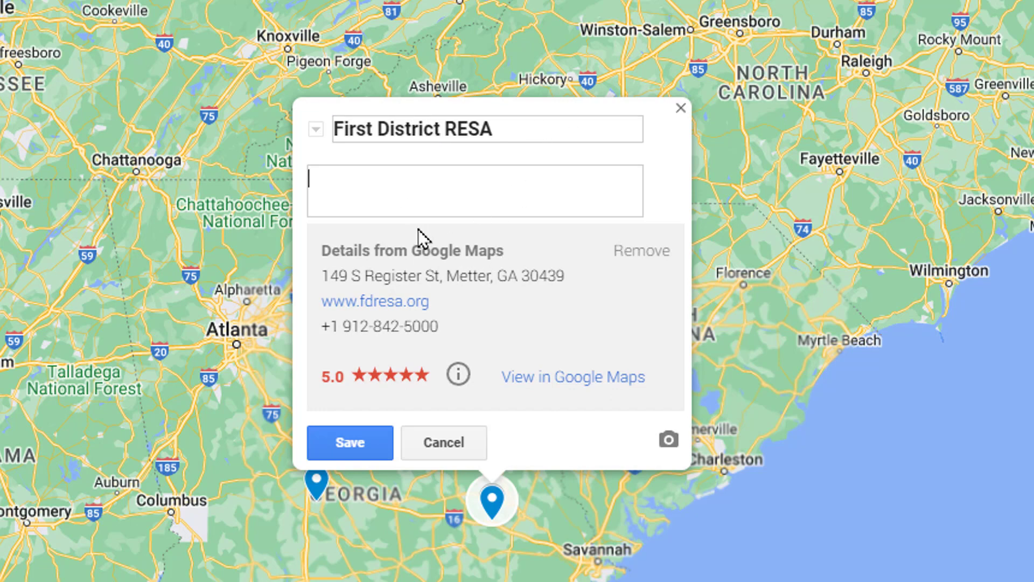
{"action": "left_click", "coordinate": [450, 449]}
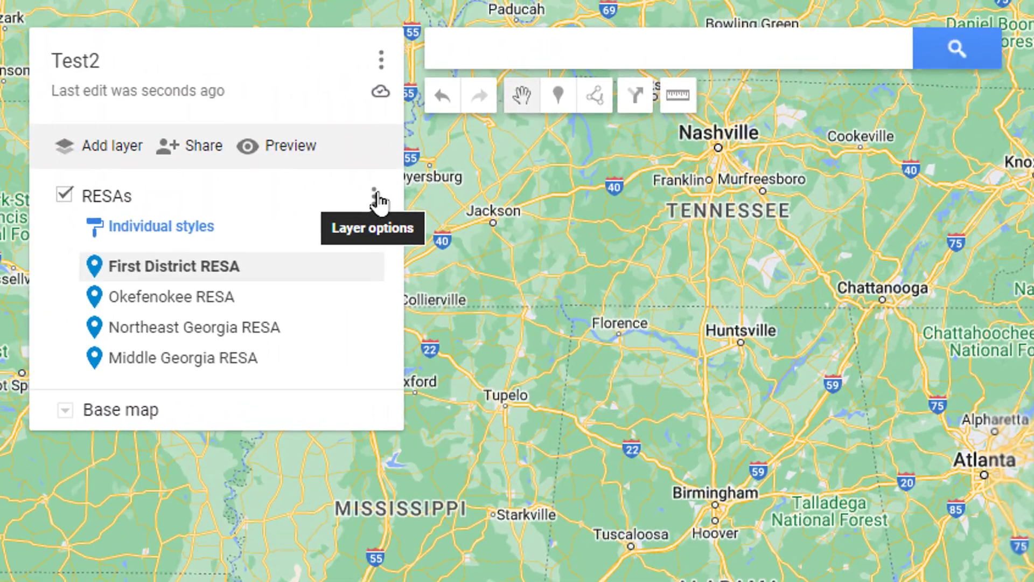
- In the RESAs data table, insert a 'Director' column after description
{"action": "left_click", "coordinate": [92, 148]}
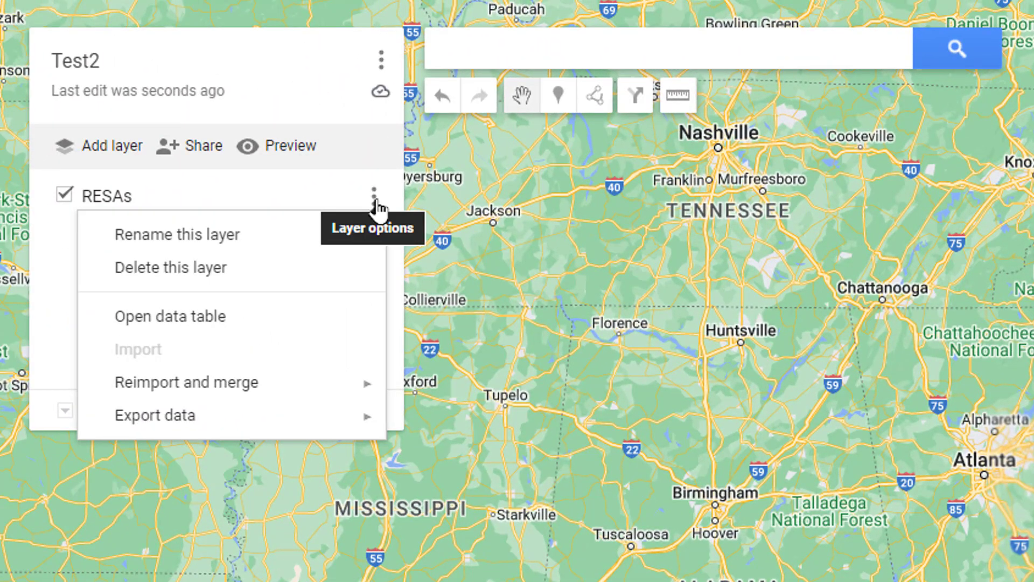
{"action": "left_click", "coordinate": [204, 318]}
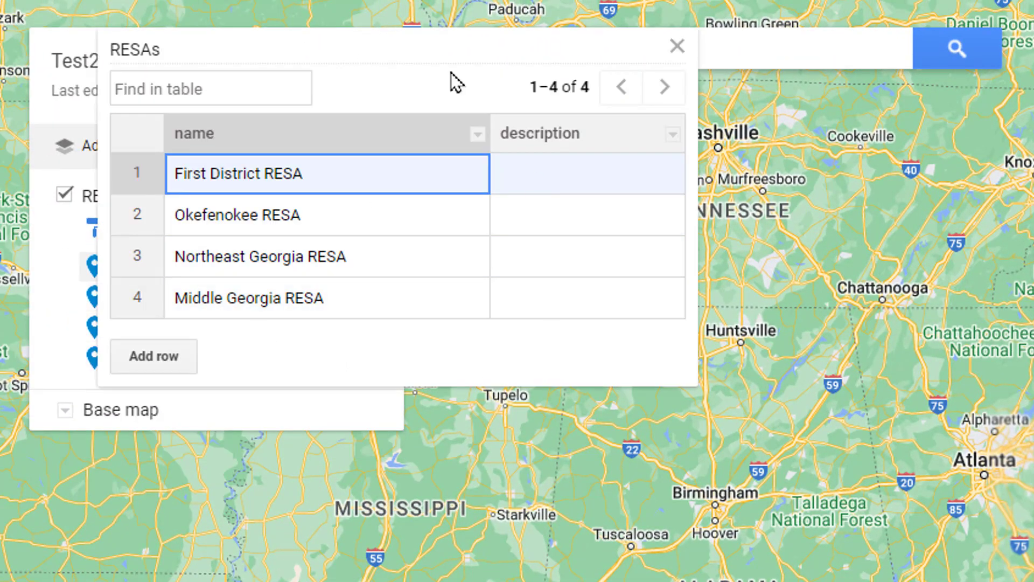
{"action": "left_click_drag", "start_coordinate": [358, 62], "coordinate": [693, 180]}
{"action": "left_click", "coordinate": [316, 49]}
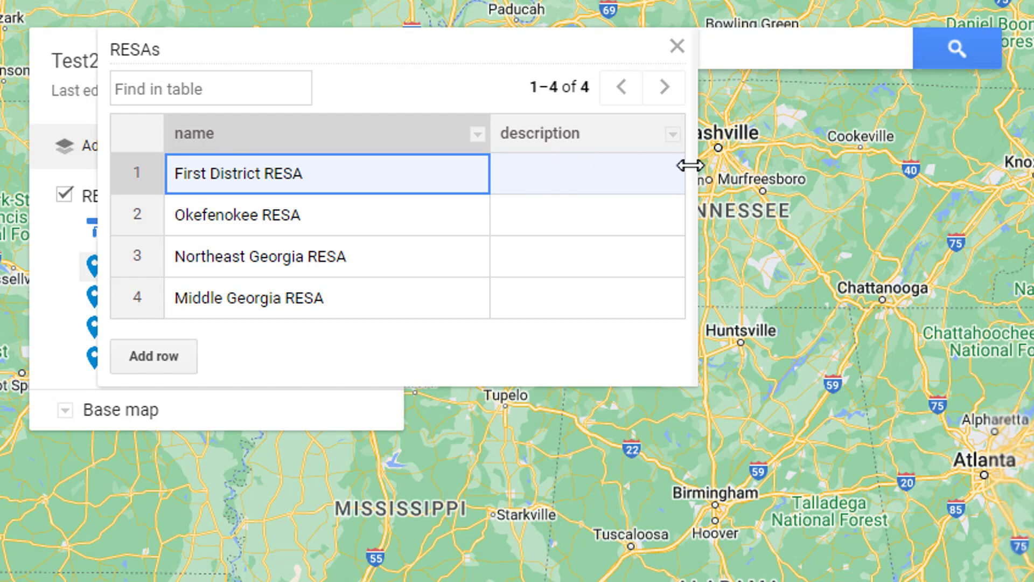
{"action": "left_click", "coordinate": [674, 136]}
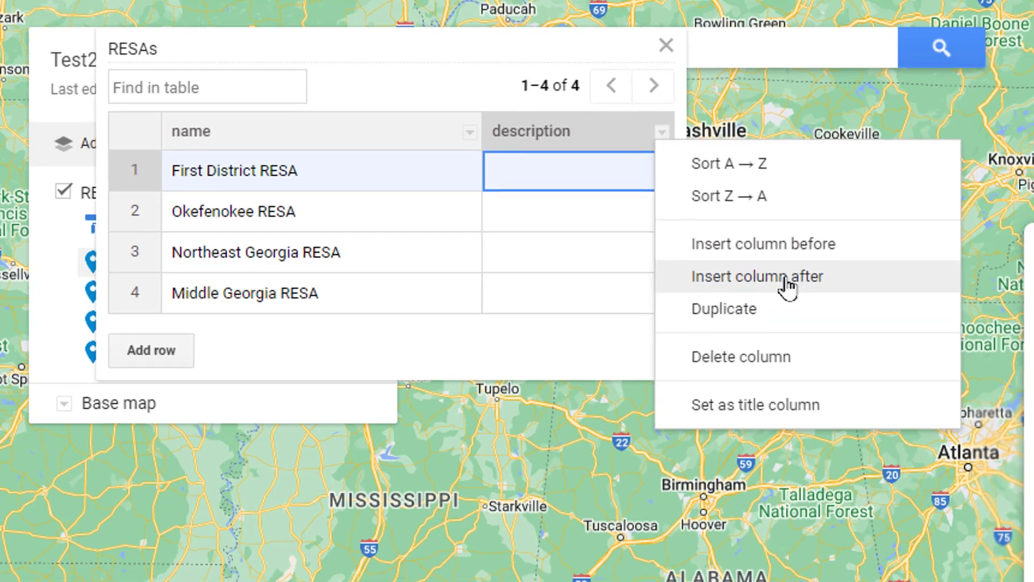
{"action": "left_click", "coordinate": [786, 281]}
{"action": "left_click", "coordinate": [883, 465]}
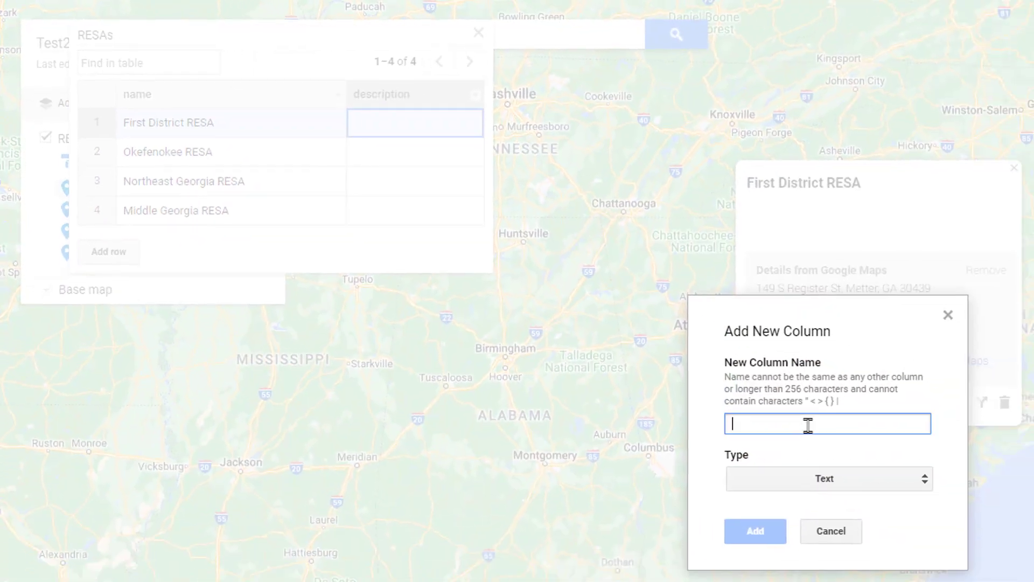
{"action": "type", "text": "Director"}
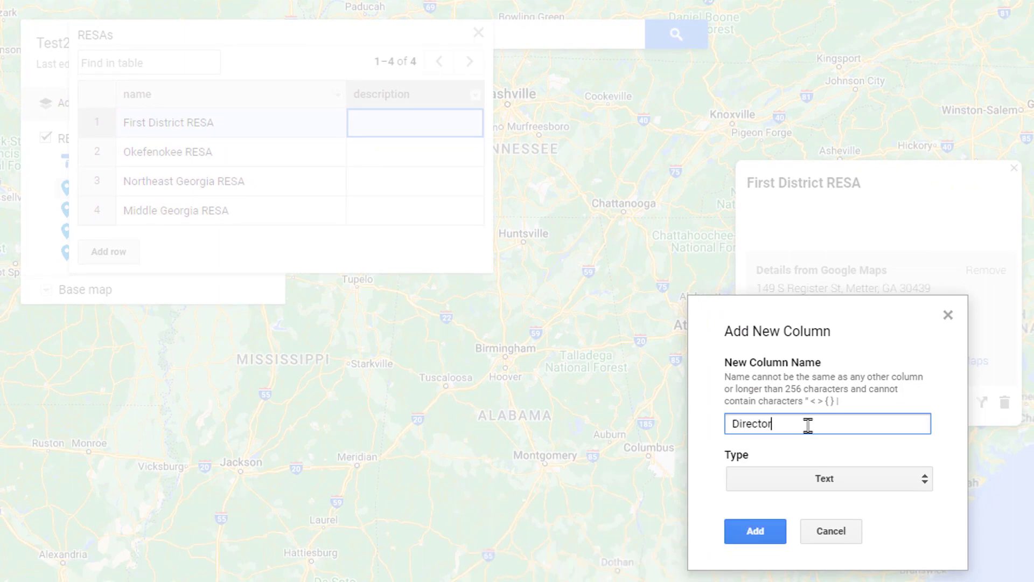
{"action": "left_click", "coordinate": [754, 533]}
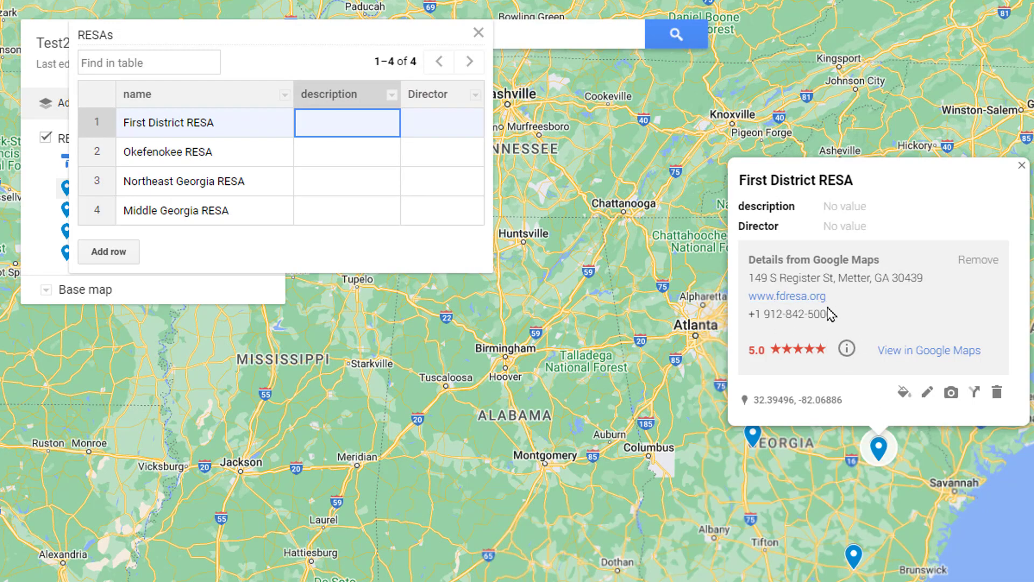
- Enter each place's director name in the Director column and close the table
{"action": "left_click", "coordinate": [446, 132]}
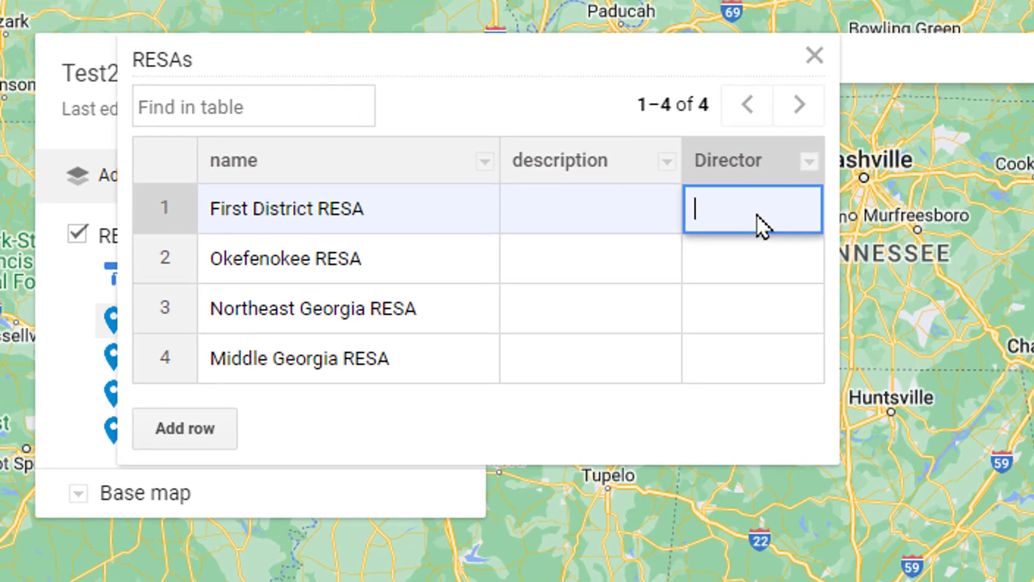
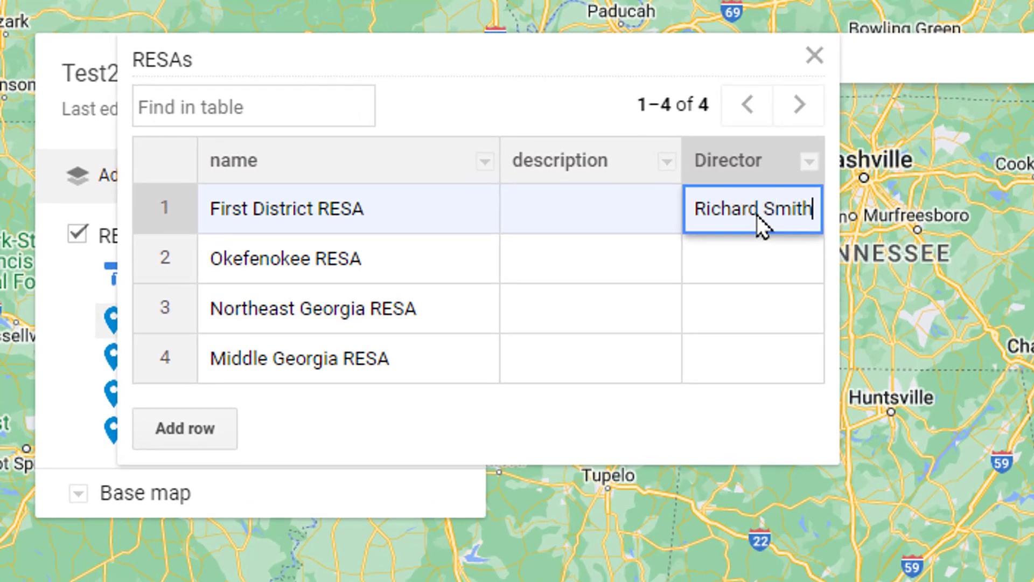
{"action": "key", "text": "Return"}
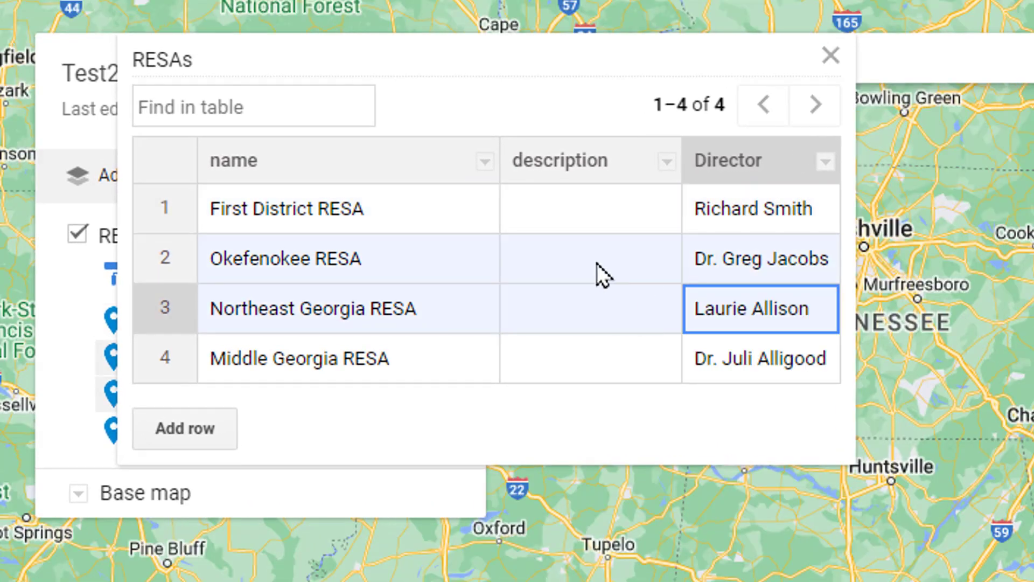
{"action": "left_click", "coordinate": [597, 263]}
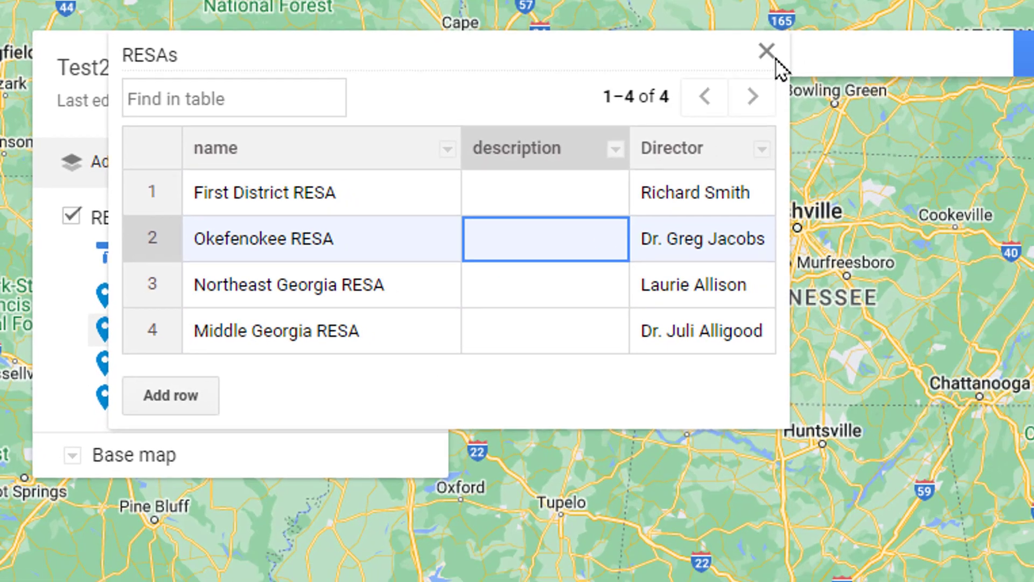
{"action": "left_click", "coordinate": [830, 55]}
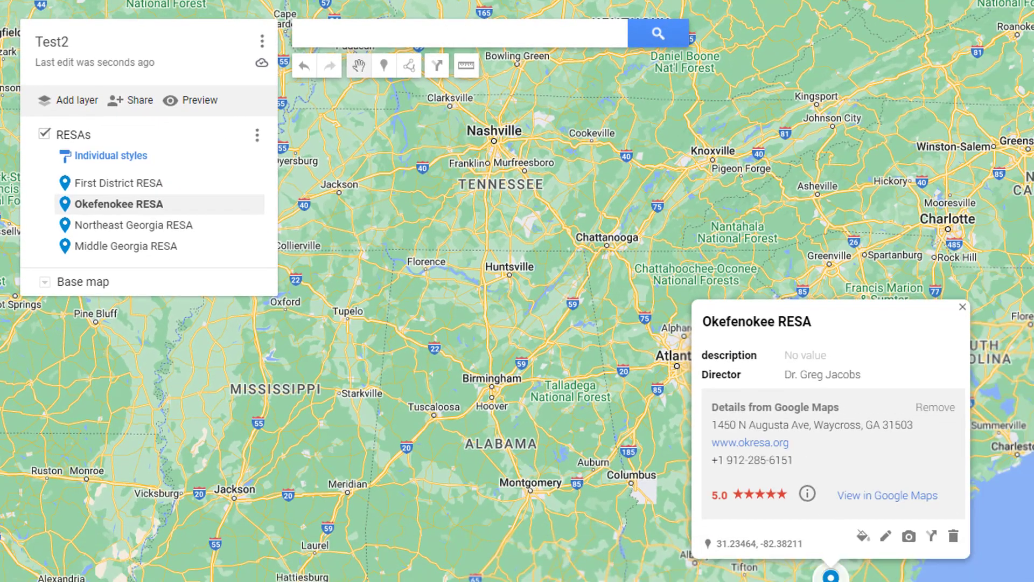
- Edit First District RESA, hiding its description field, and save
{"action": "left_click", "coordinate": [161, 194]}
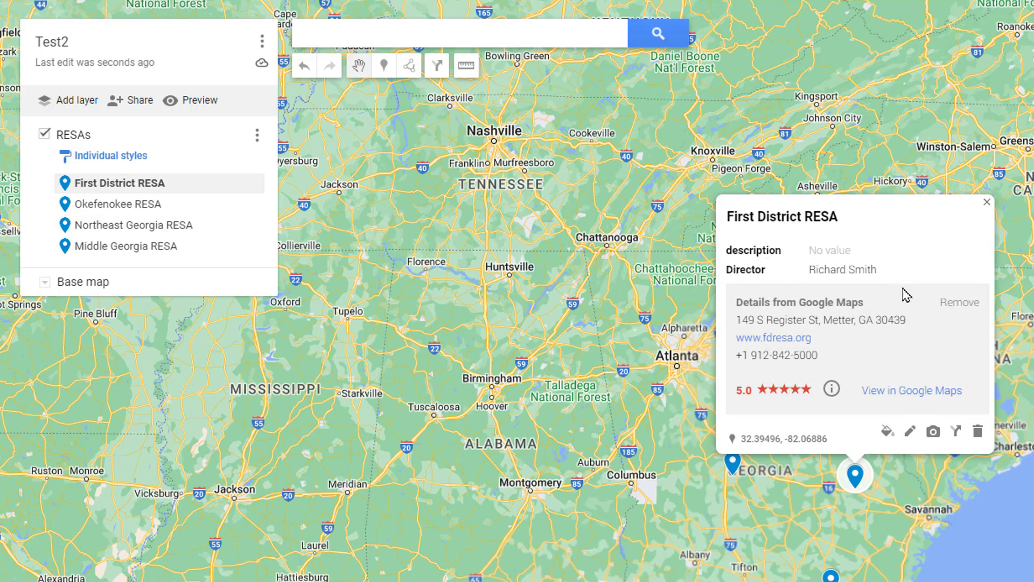
{"action": "left_click", "coordinate": [911, 432]}
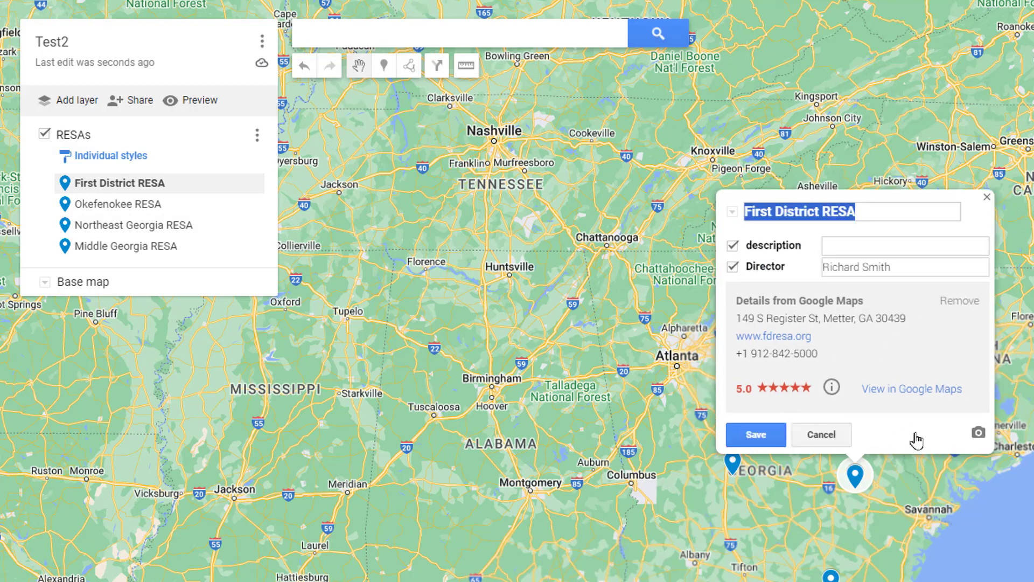
{"action": "left_click", "coordinate": [733, 245]}
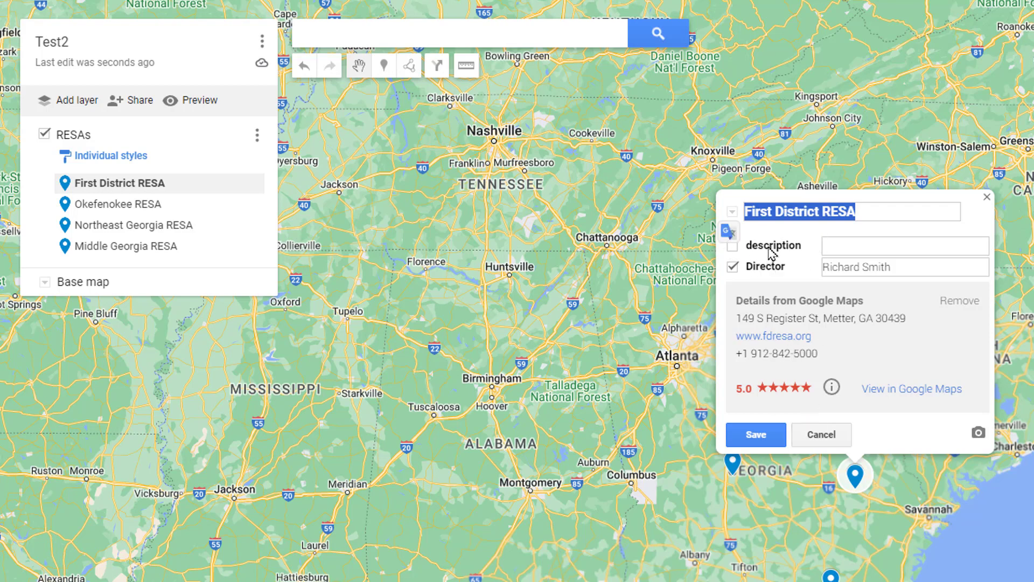
{"action": "left_click", "coordinate": [756, 434]}
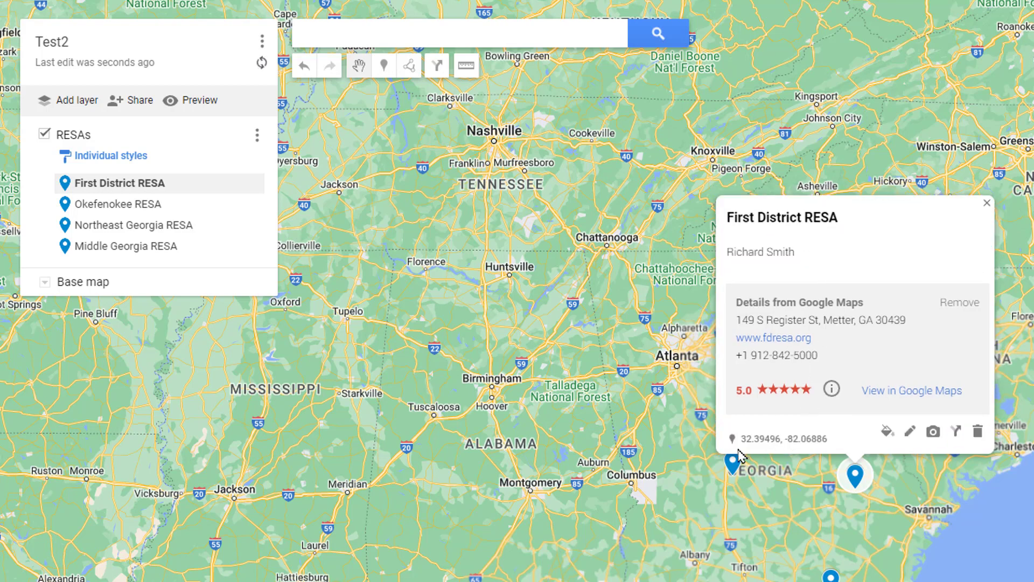
- Review Okefenokee and Northeast Georgia RESA, save Middle Georgia RESA's edits, and close the card
{"action": "left_click", "coordinate": [153, 207]}
{"action": "left_click", "coordinate": [135, 226]}
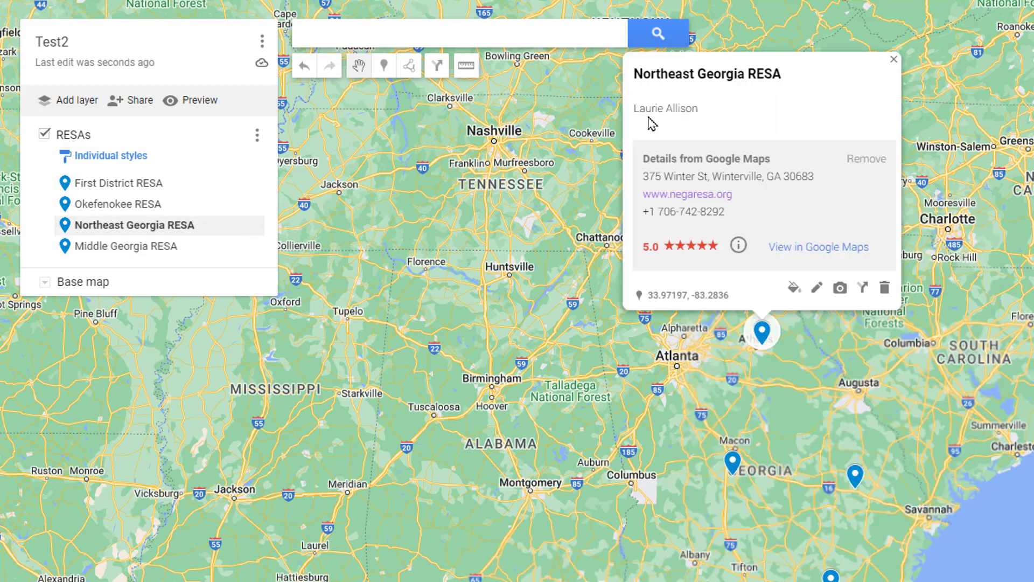
{"action": "left_click", "coordinate": [138, 248]}
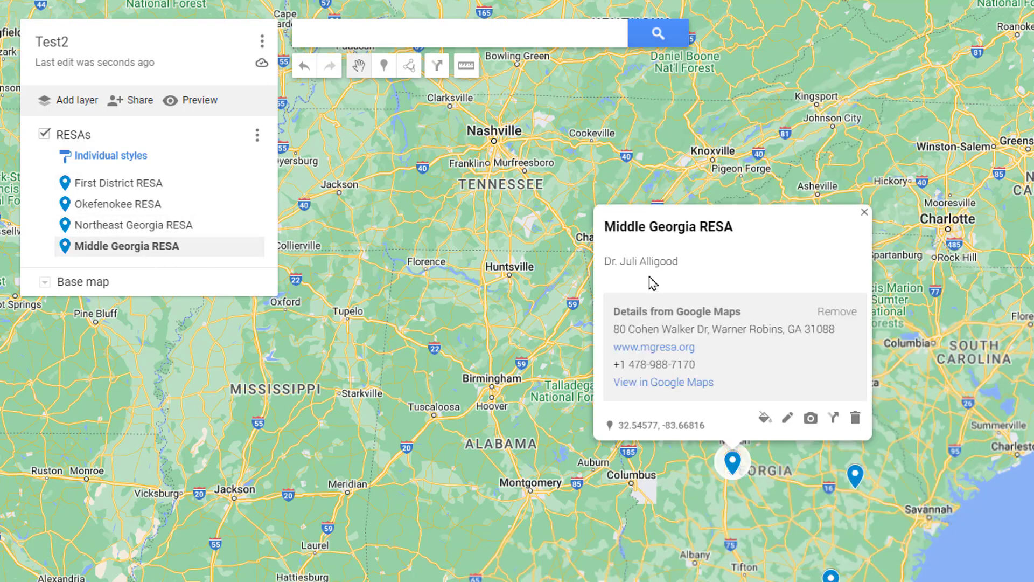
{"action": "left_click", "coordinate": [788, 418]}
{"action": "left_click", "coordinate": [656, 421]}
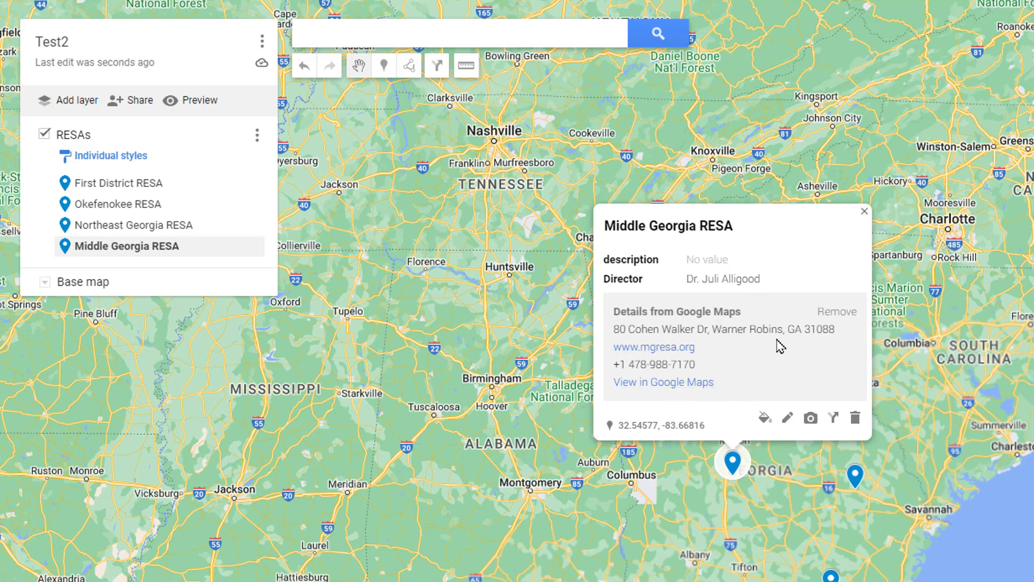
{"action": "left_click_drag", "start_coordinate": [872, 410], "coordinate": [797, 384]}
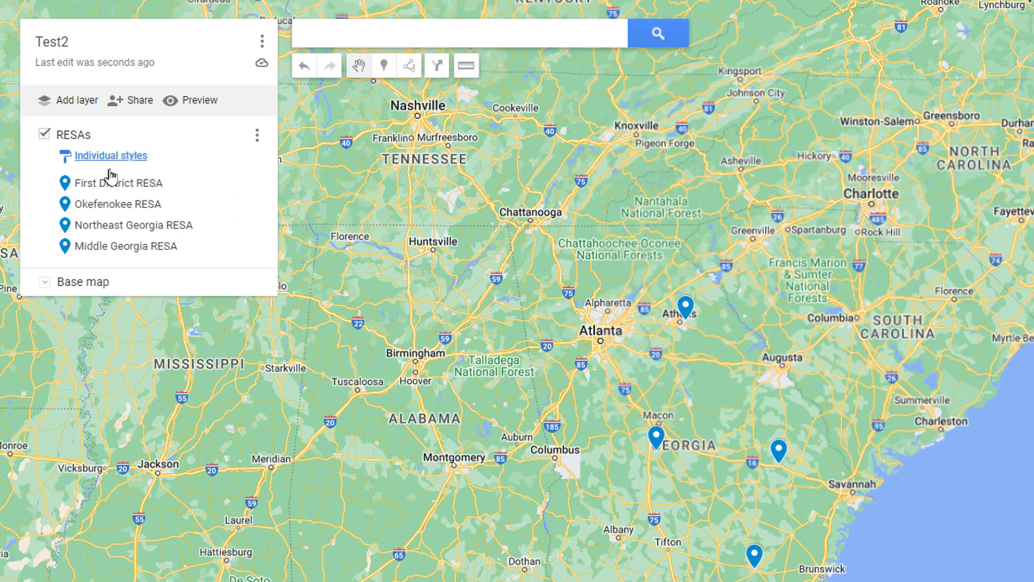
- Colour the Okefenokee RESA marker yellow
{"action": "left_click", "coordinate": [122, 159]}
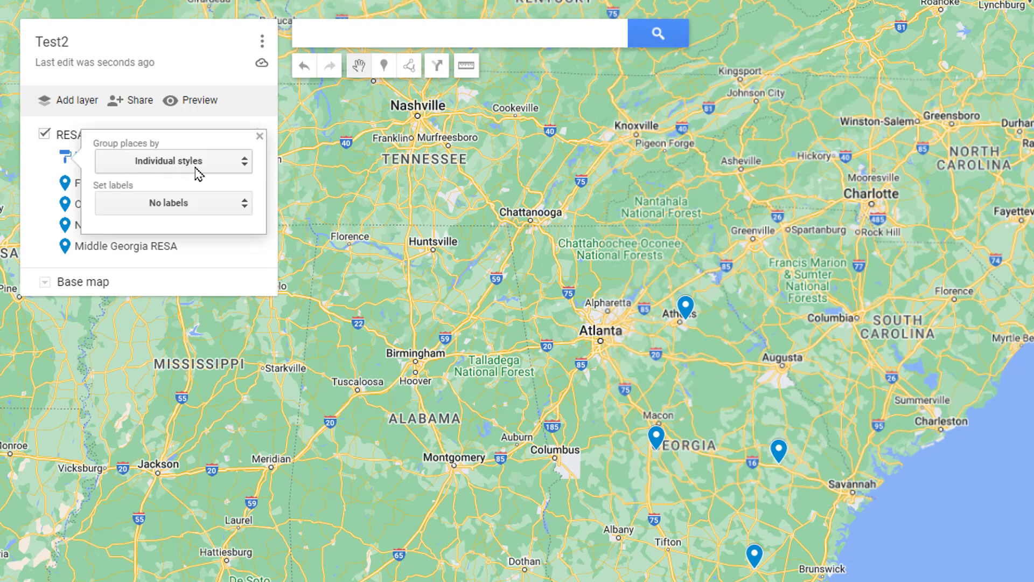
{"action": "left_click", "coordinate": [45, 215]}
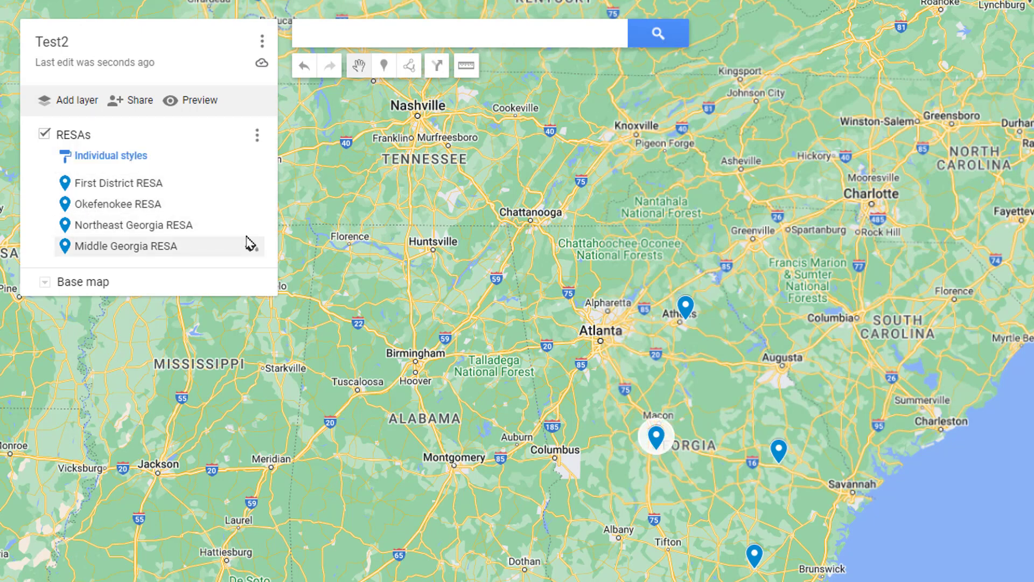
{"action": "left_click", "coordinate": [253, 205]}
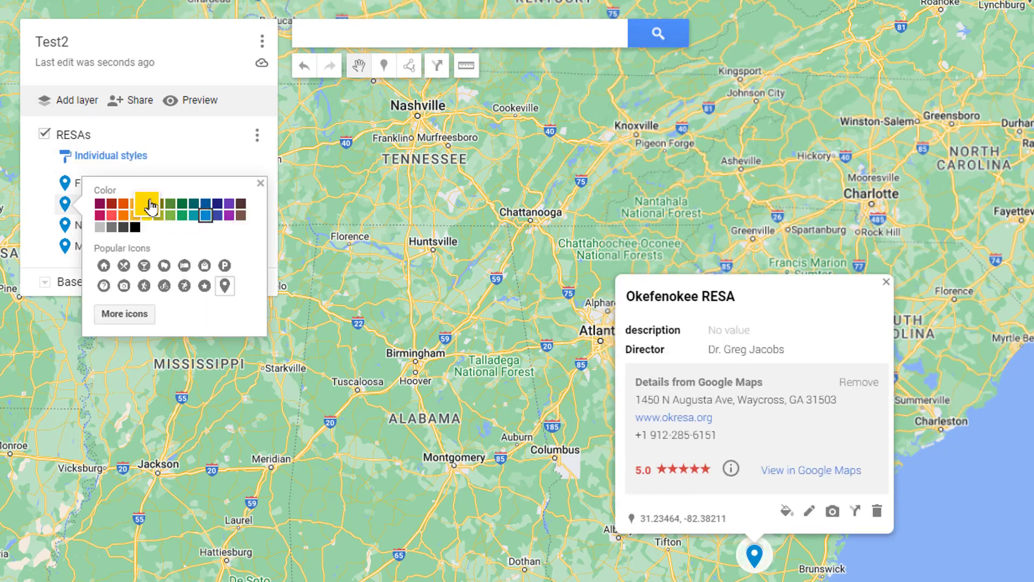
{"action": "left_click", "coordinate": [151, 206]}
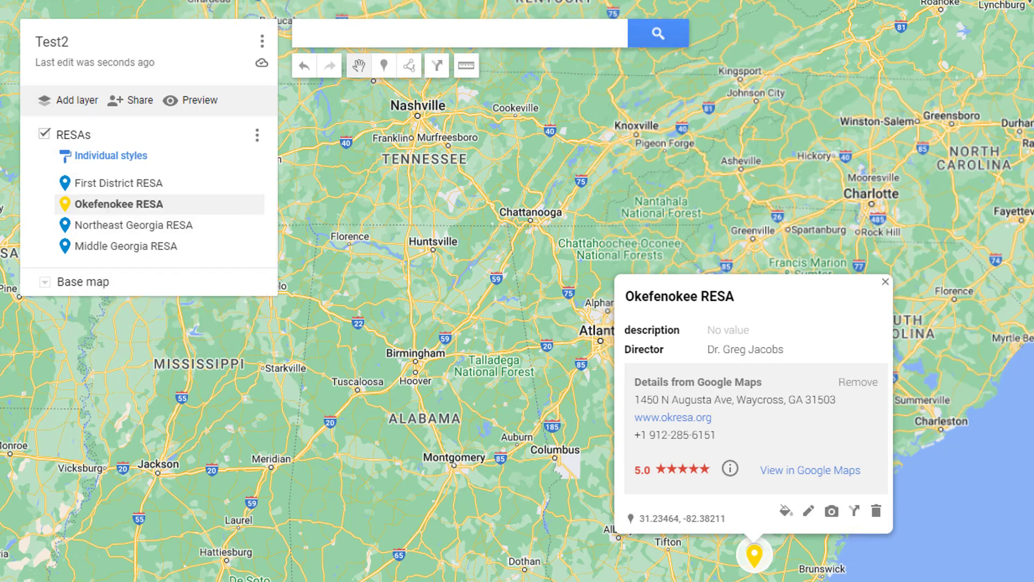
{"action": "left_click", "coordinate": [746, 574]}
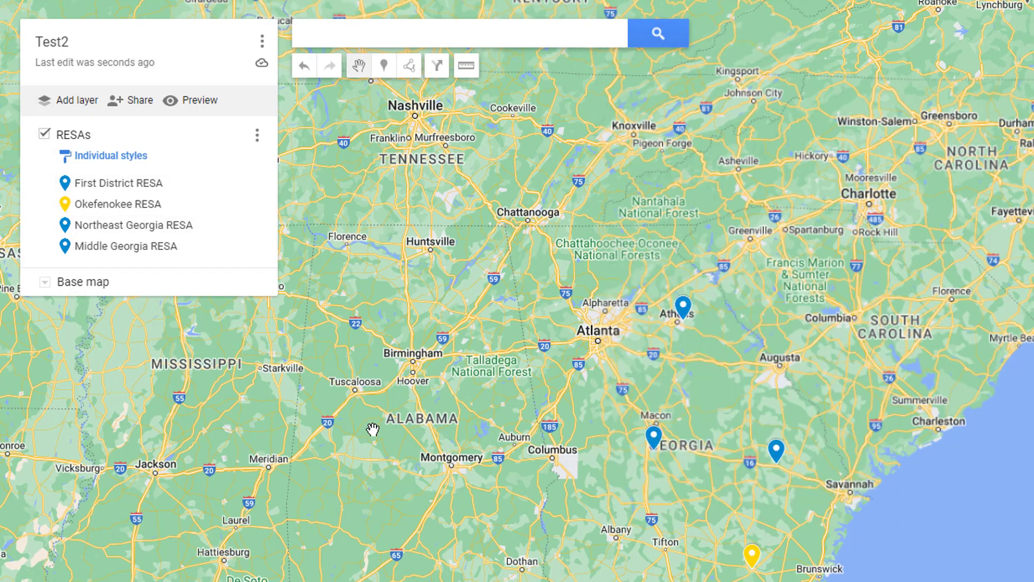
- Switch the RESAs layer to Uniform style with all markers olive
{"action": "left_click", "coordinate": [132, 157]}
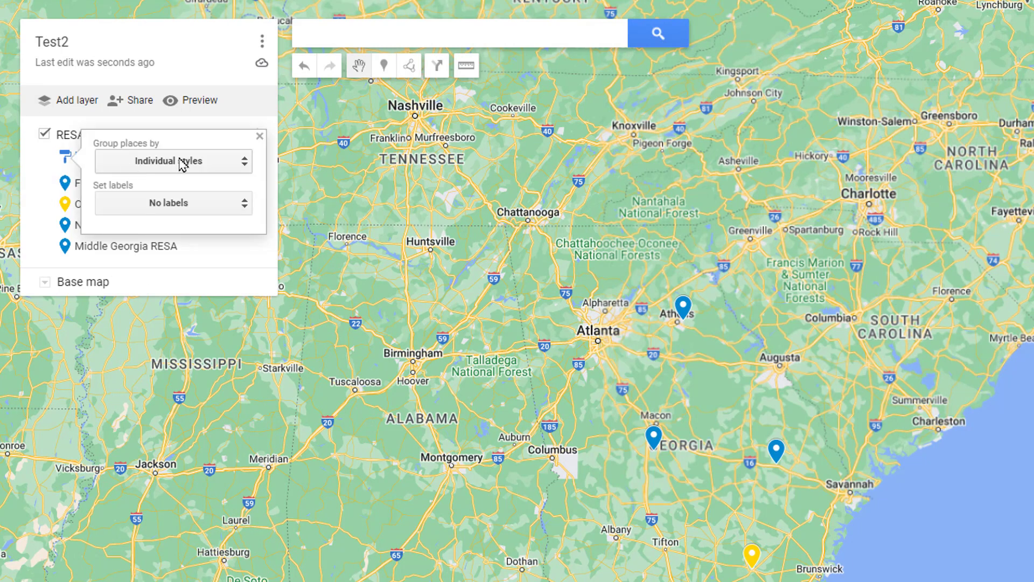
{"action": "left_click", "coordinate": [199, 167]}
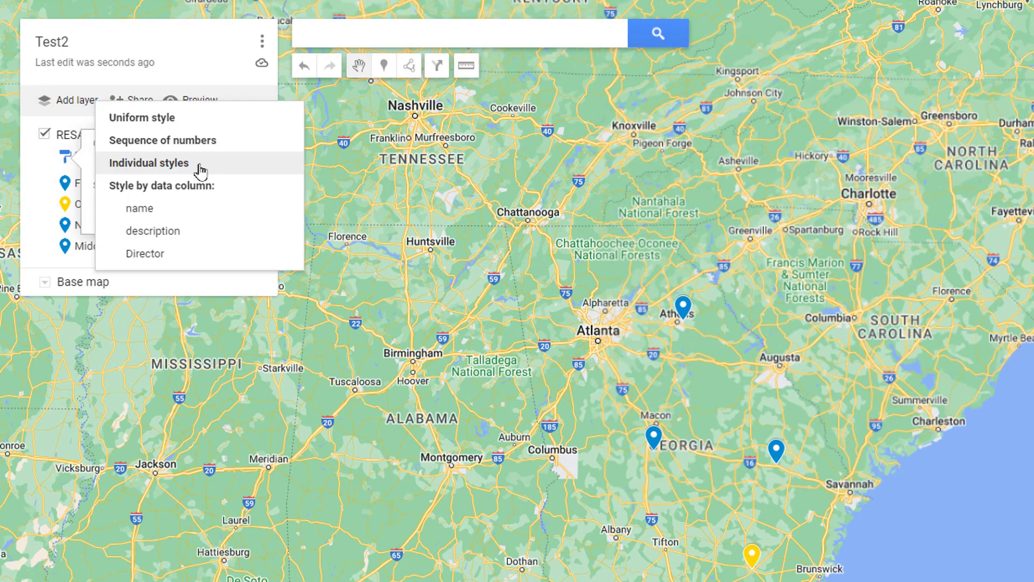
{"action": "left_click", "coordinate": [178, 118]}
{"action": "left_click", "coordinate": [32, 185]}
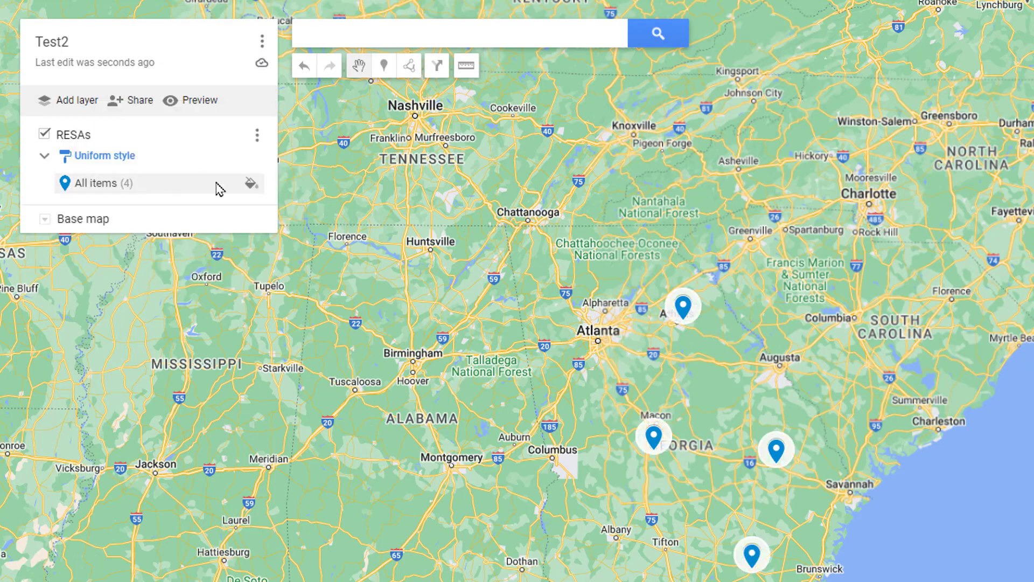
{"action": "left_click", "coordinate": [249, 184]}
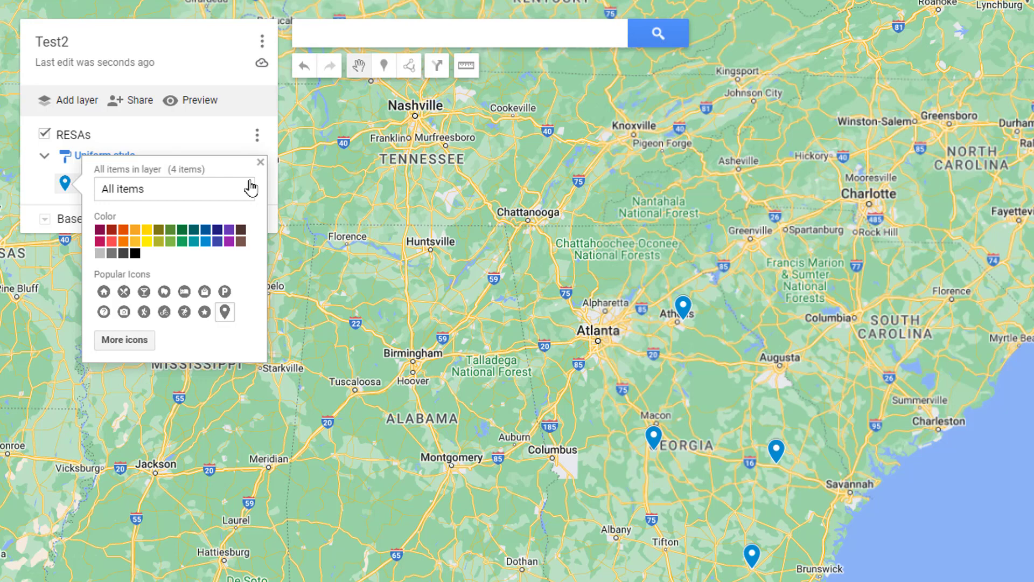
{"action": "left_click", "coordinate": [158, 229]}
{"action": "left_click", "coordinate": [34, 192]}
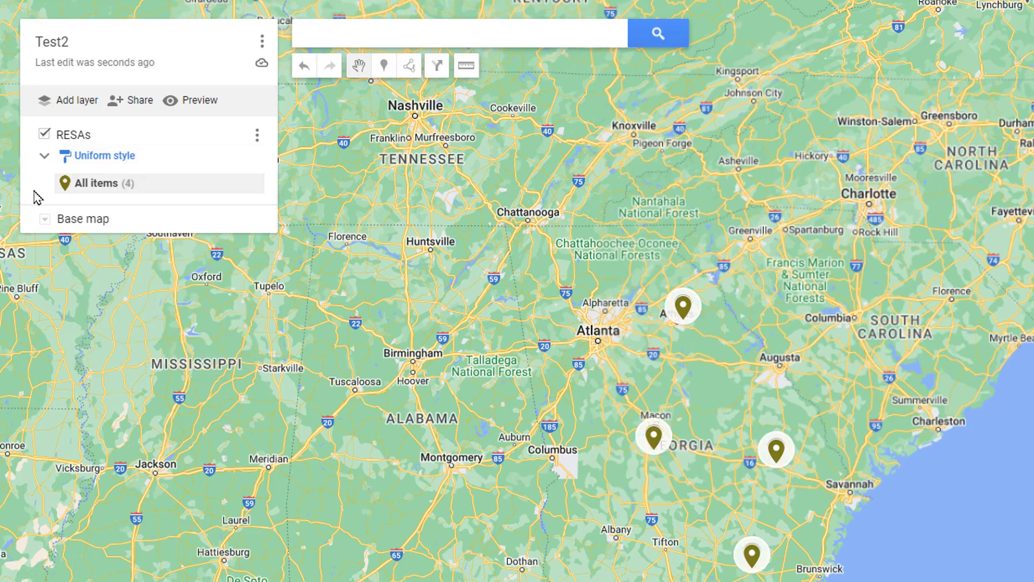
{"action": "left_click", "coordinate": [161, 166]}
- Group places by Sequence of numbers, colouring the numbered markers yellow, then orange
{"action": "left_click", "coordinate": [188, 185]}
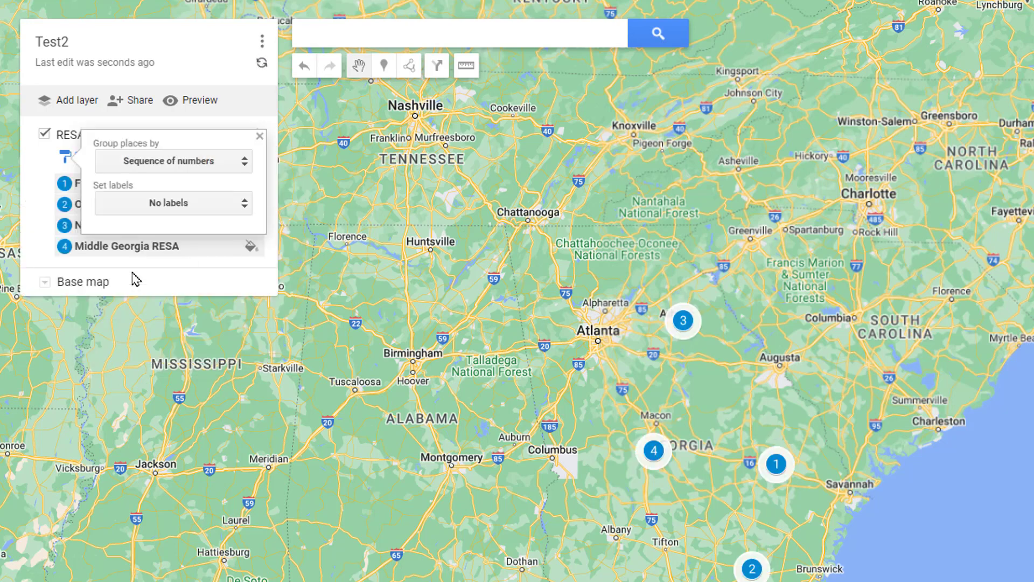
{"action": "left_click", "coordinate": [39, 200]}
{"action": "left_click", "coordinate": [251, 183]}
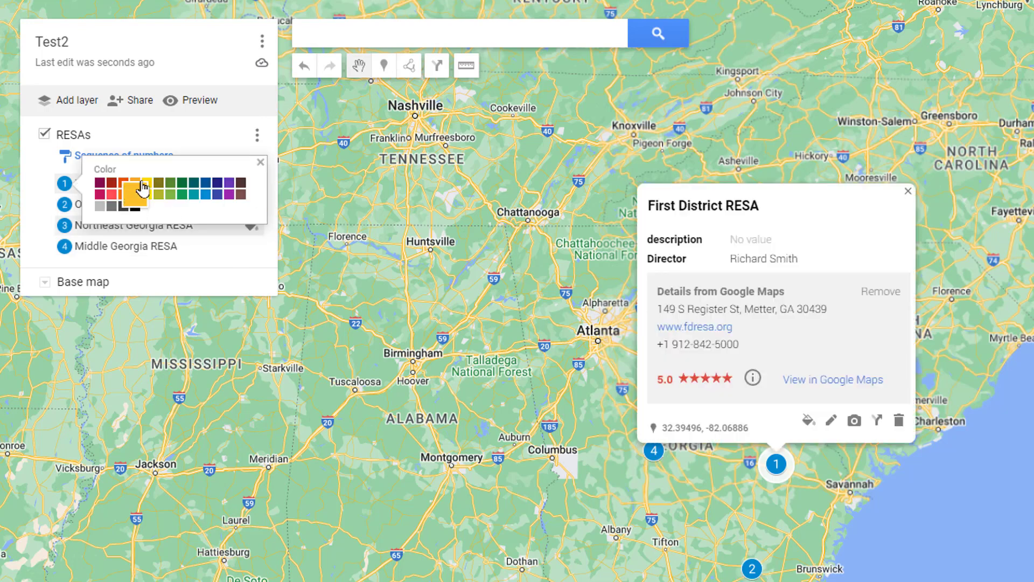
{"action": "left_click", "coordinate": [143, 186]}
{"action": "left_click", "coordinate": [37, 180]}
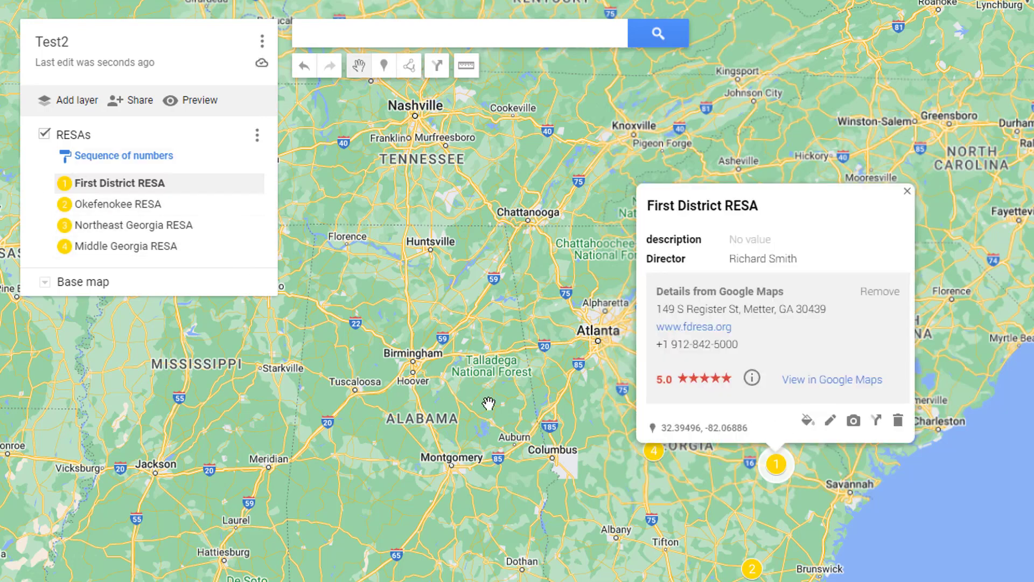
{"action": "left_click", "coordinate": [250, 183]}
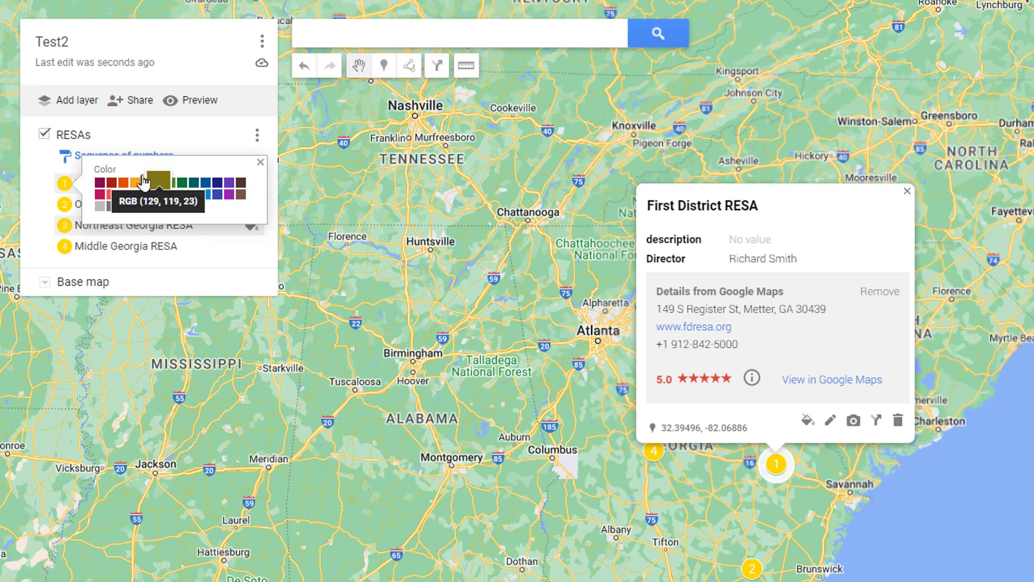
{"action": "left_click", "coordinate": [123, 182]}
{"action": "left_click", "coordinate": [37, 188]}
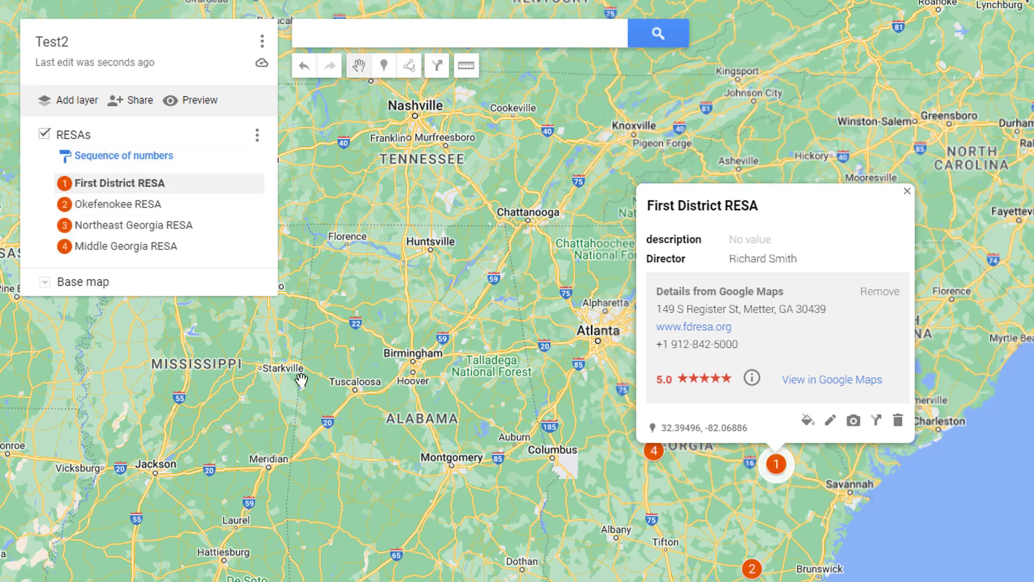
- Style the RESAs layer by its name data column
{"action": "left_click", "coordinate": [124, 155]}
{"action": "left_click", "coordinate": [199, 162]}
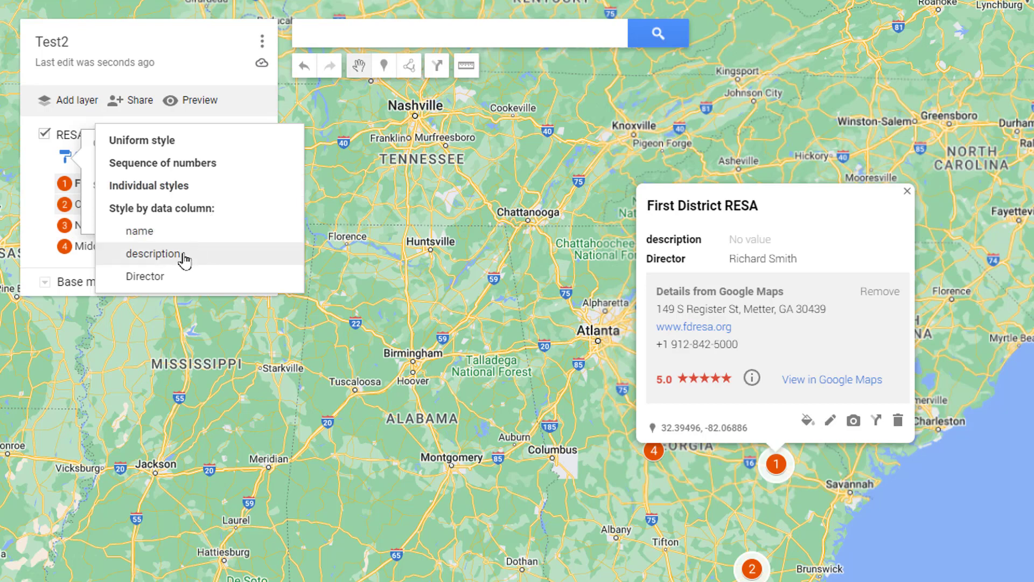
{"action": "left_click", "coordinate": [141, 233]}
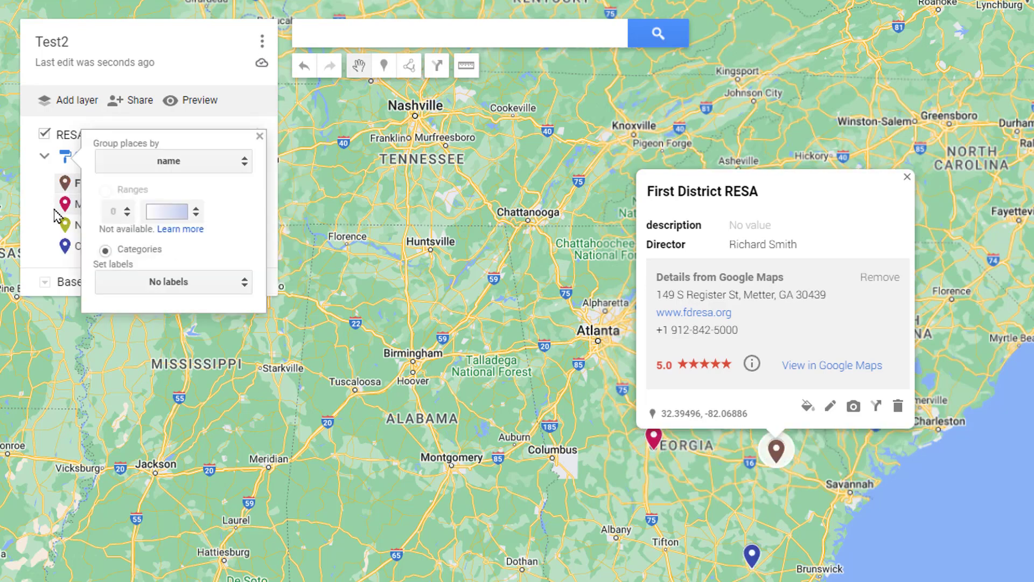
- Centre the map on Georgia and add a new empty Untitled layer below RESAs
{"action": "left_click", "coordinate": [31, 233]}
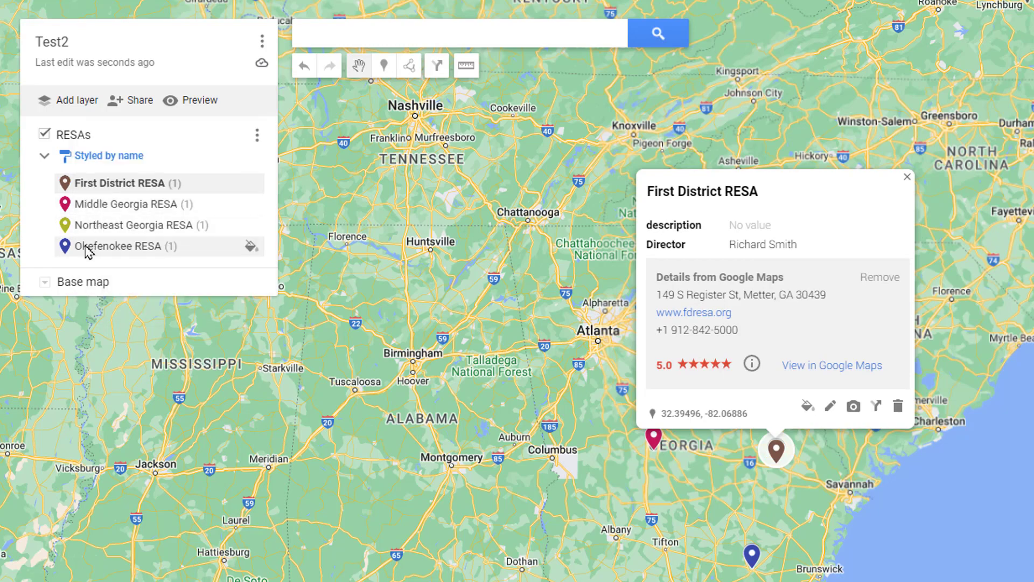
{"action": "scroll", "coordinate": [805, 505], "scroll_direction": "up", "scroll_amount": 2}
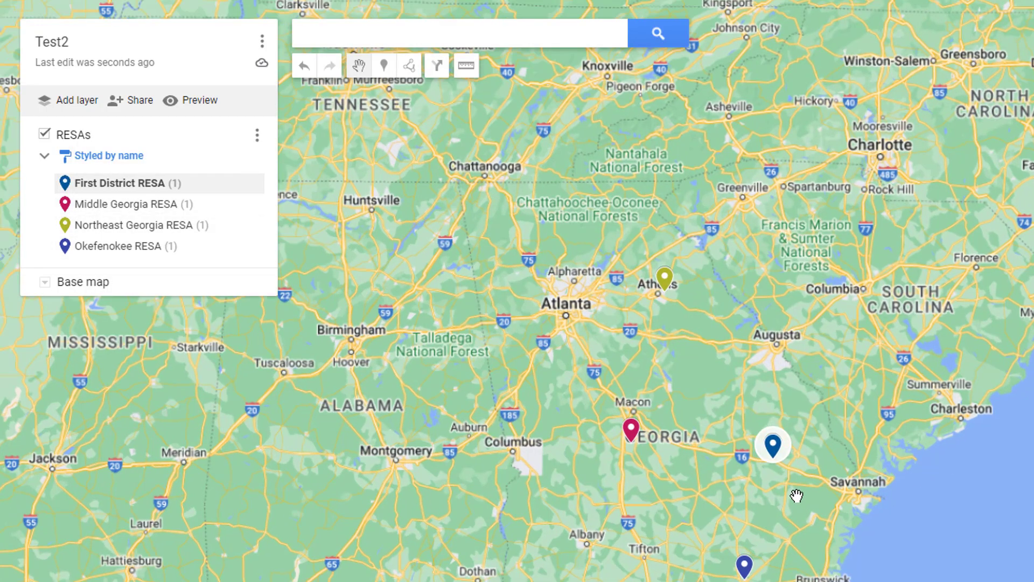
{"action": "left_click_drag", "start_coordinate": [784, 333], "coordinate": [880, 280]}
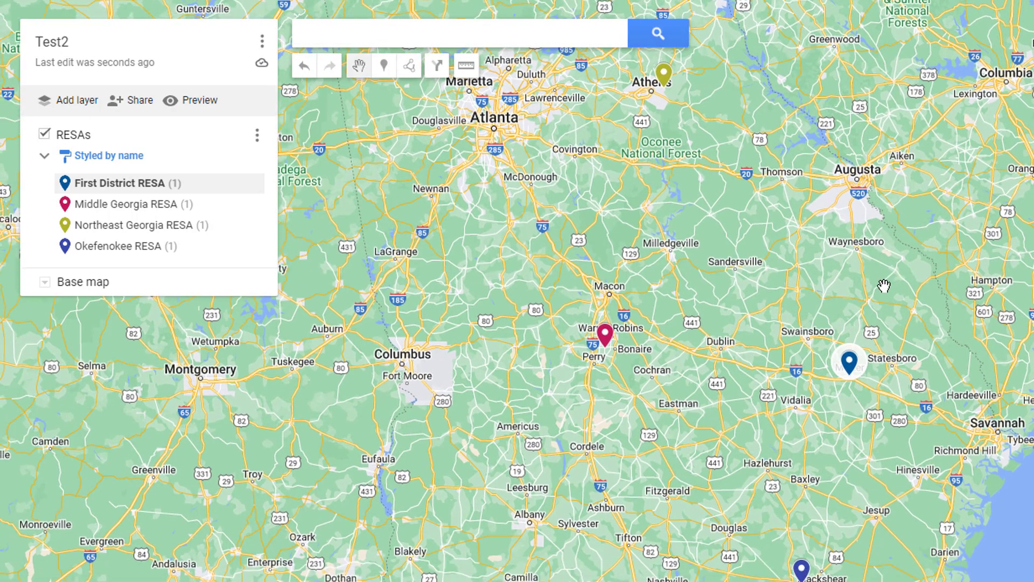
{"action": "left_click", "coordinate": [45, 282]}
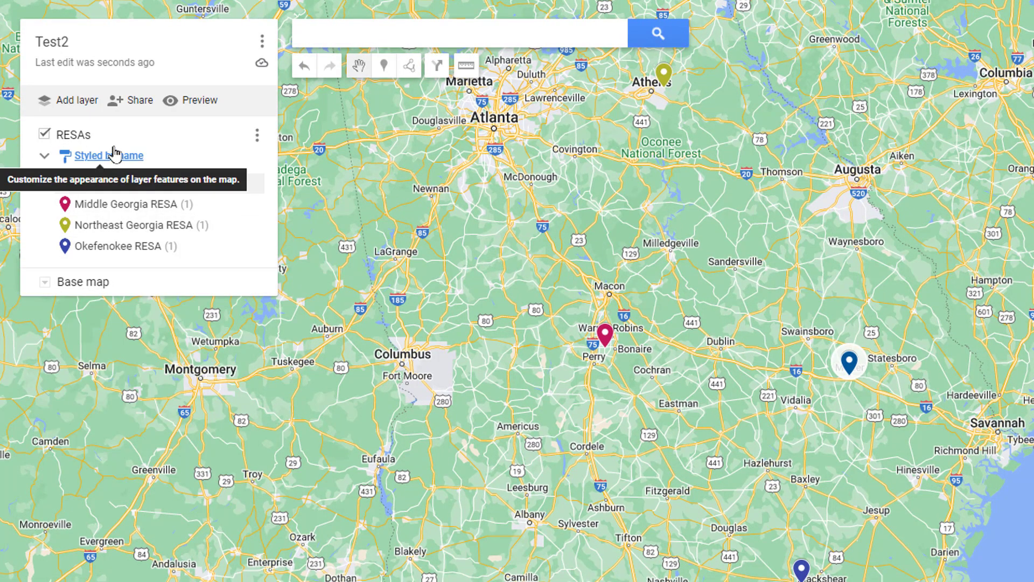
{"action": "left_click", "coordinate": [74, 102]}
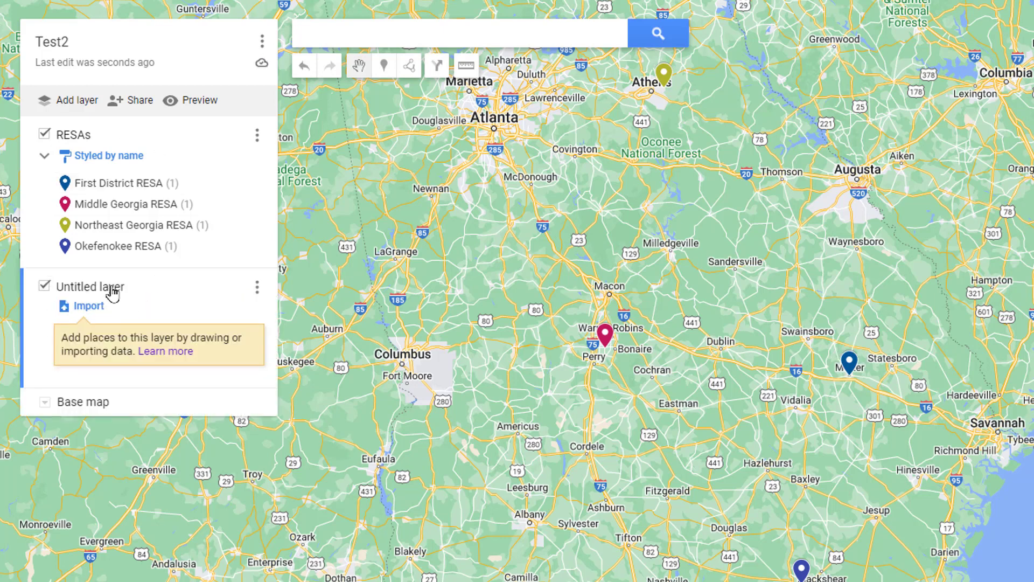
- Rename the new layer to 'Schools'
{"action": "left_click", "coordinate": [112, 291]}
{"action": "type", "text": "School"}
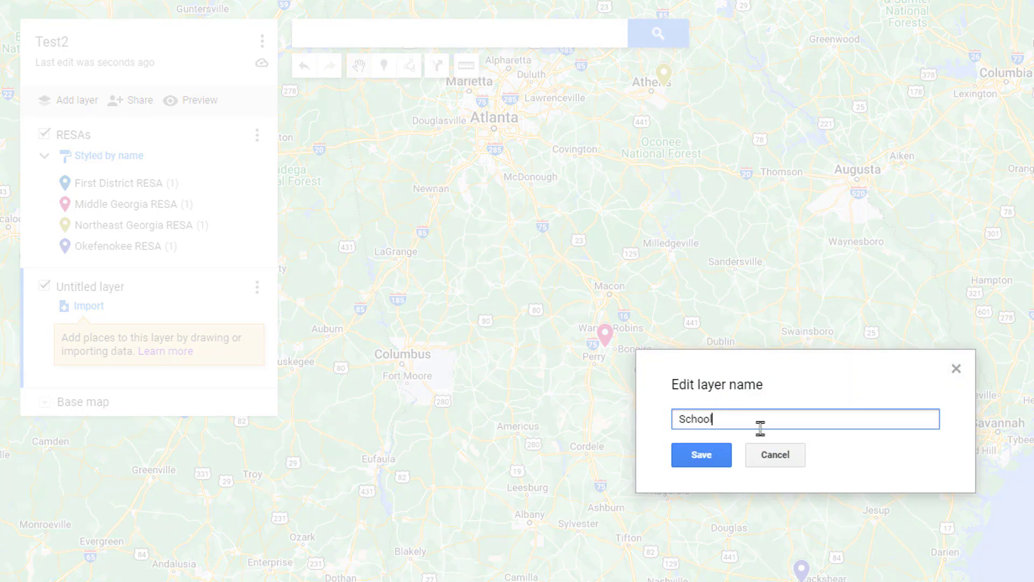
{"action": "type", "text": "s"}
{"action": "key", "text": "Return"}
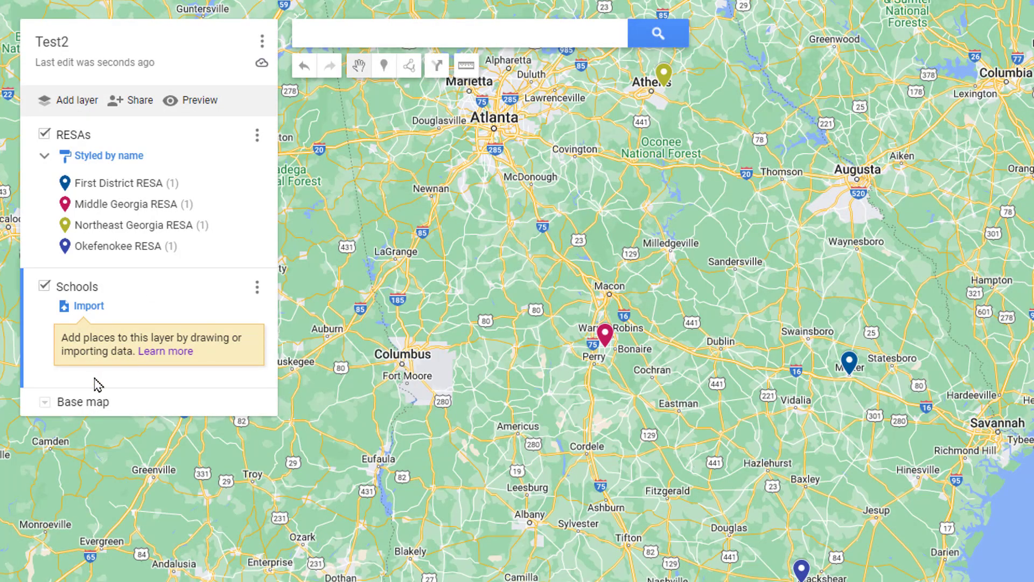
- Search for and add Statesboro High and Southeast Bulloch Middle School to the Schools layer
{"action": "left_click", "coordinate": [428, 33]}
{"action": "type", "text": "Statesboro High"}
{"action": "key", "text": "Down"}
{"action": "key", "text": "Return"}
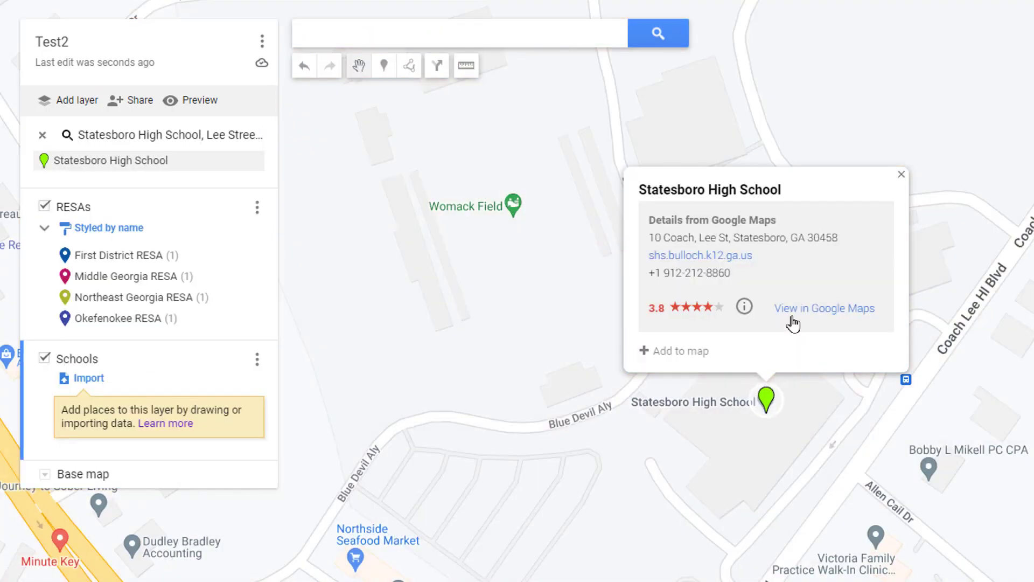
{"action": "left_click", "coordinate": [683, 351]}
{"action": "left_click", "coordinate": [328, 19]}
{"action": "type", "text": "Sout"}
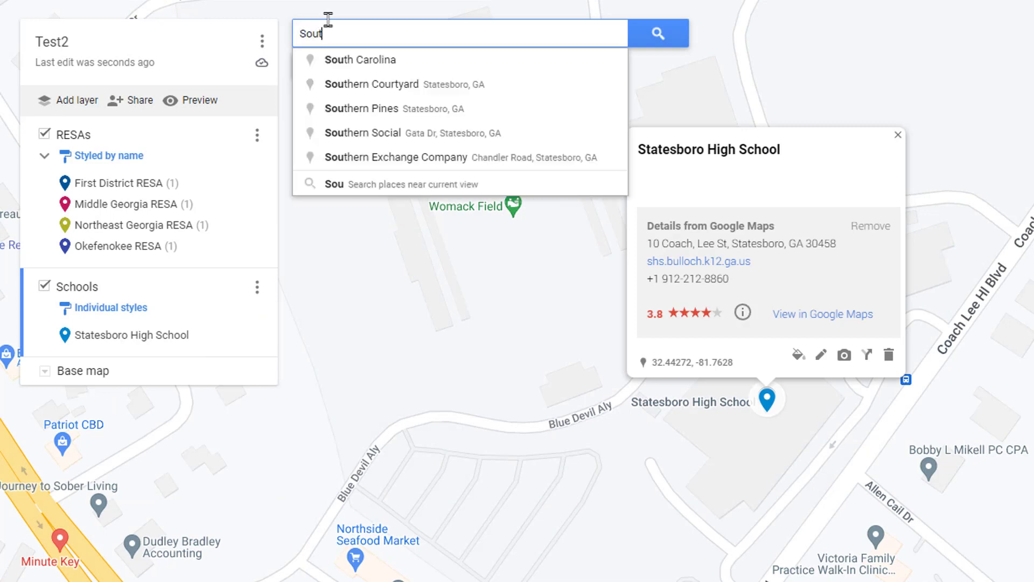
{"action": "type", "text": "heatst Bulloch"}
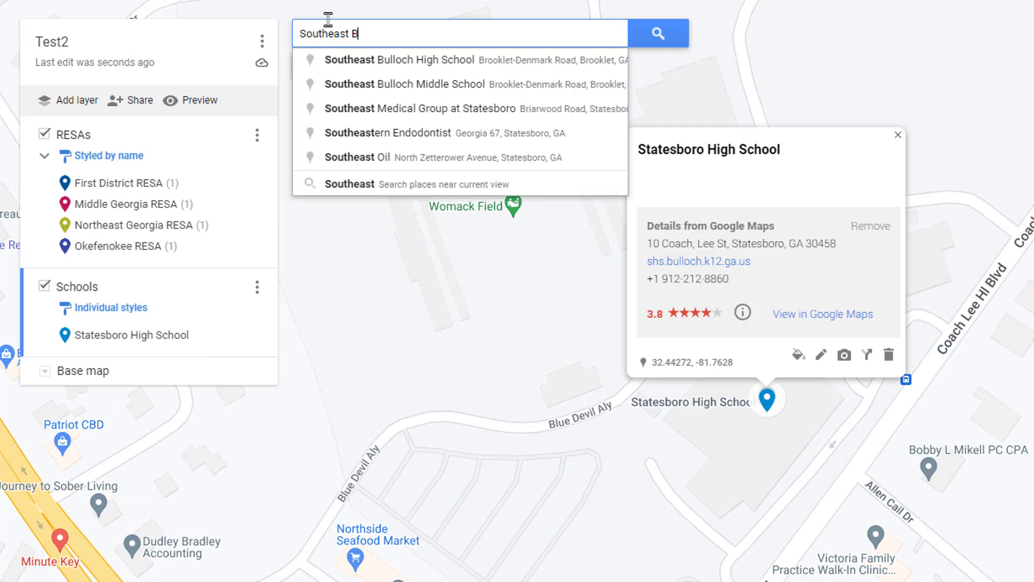
{"action": "left_click", "coordinate": [442, 85]}
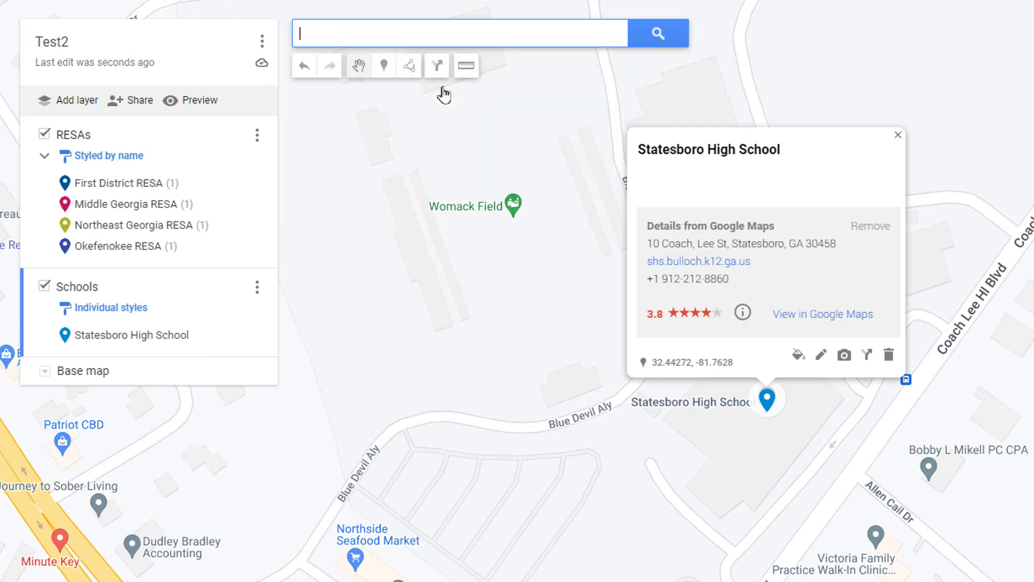
{"action": "left_click", "coordinate": [700, 418]}
- Search for Claxton Elementary and Metter High School and pick their suggestions
{"action": "left_click", "coordinate": [342, 36]}
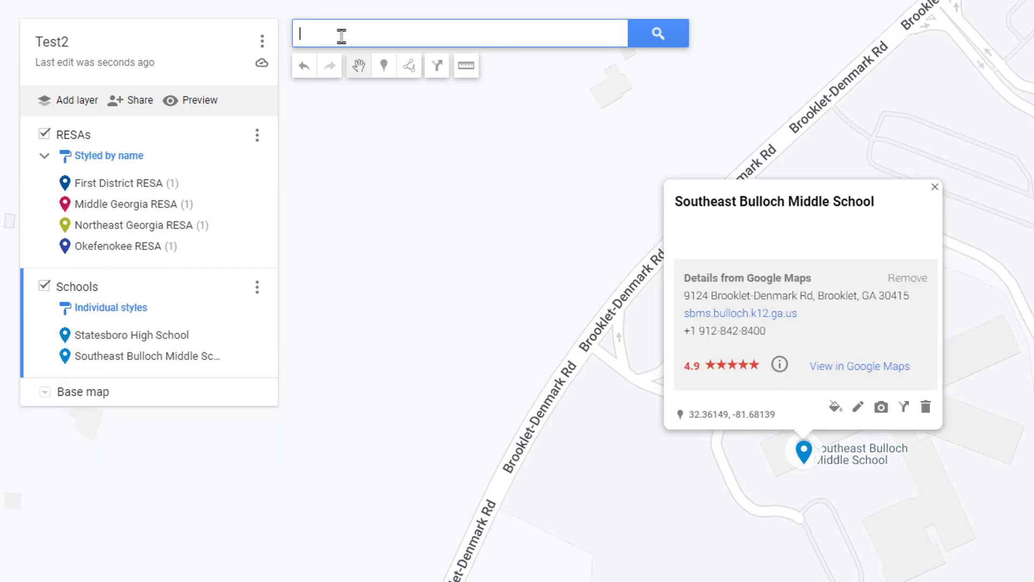
{"action": "type", "text": "Claxton Elemen"}
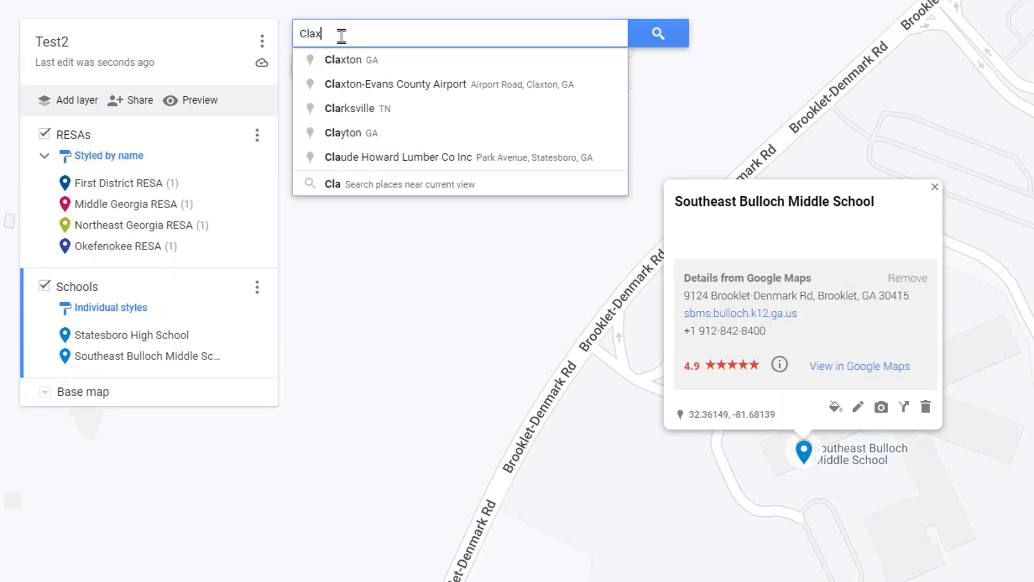
{"action": "left_click", "coordinate": [429, 60]}
{"action": "type", "text": "Metter High"}
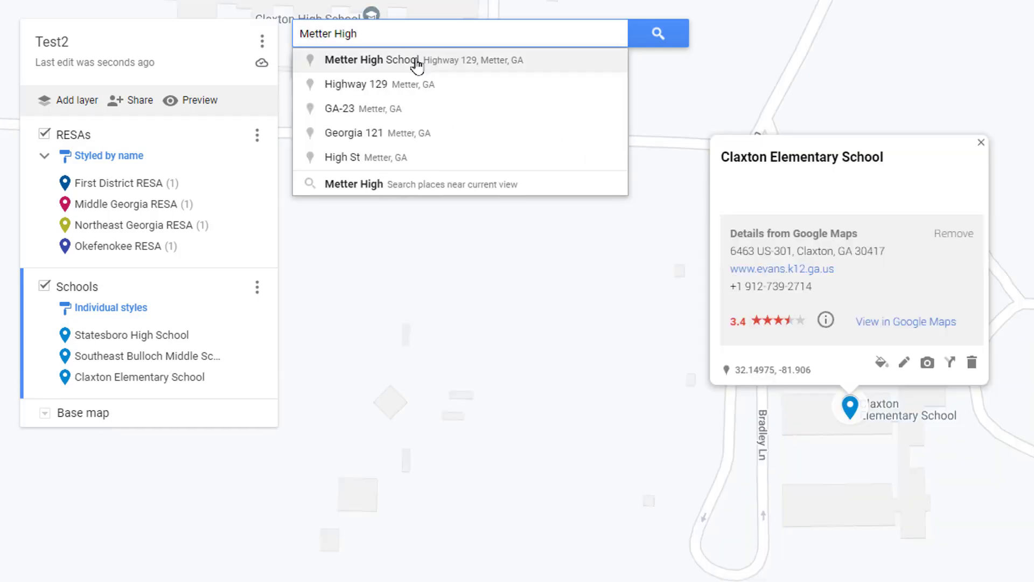
{"action": "left_click", "coordinate": [347, 61]}
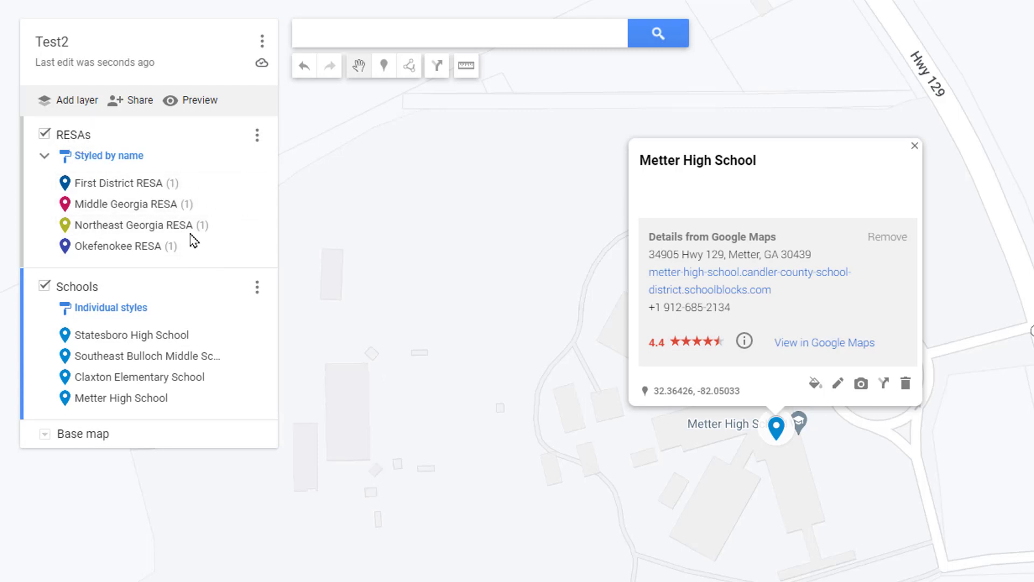
- In the Schools data table, insert a 'District' column after description
{"action": "left_click", "coordinate": [257, 287]}
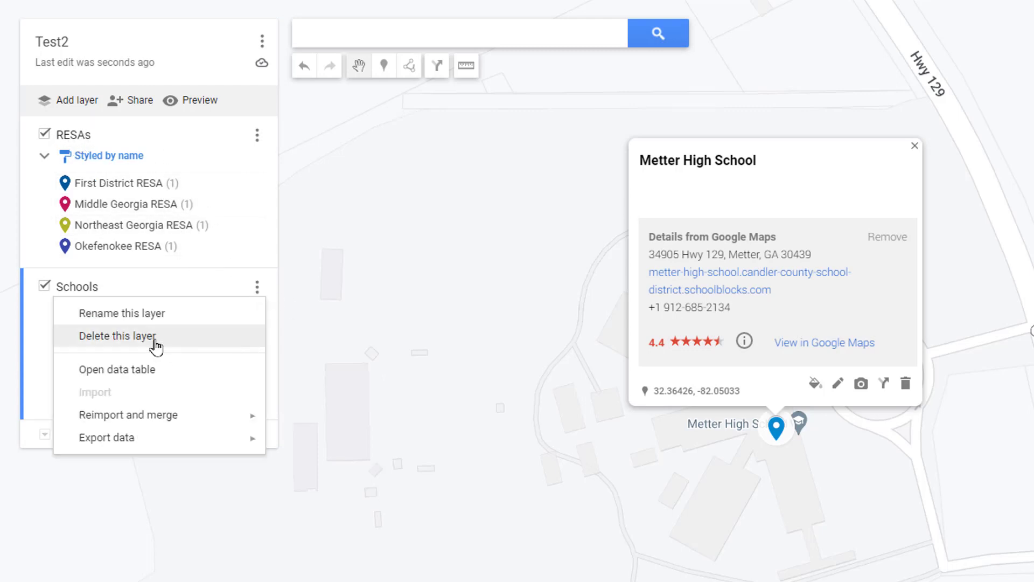
{"action": "left_click", "coordinate": [162, 369]}
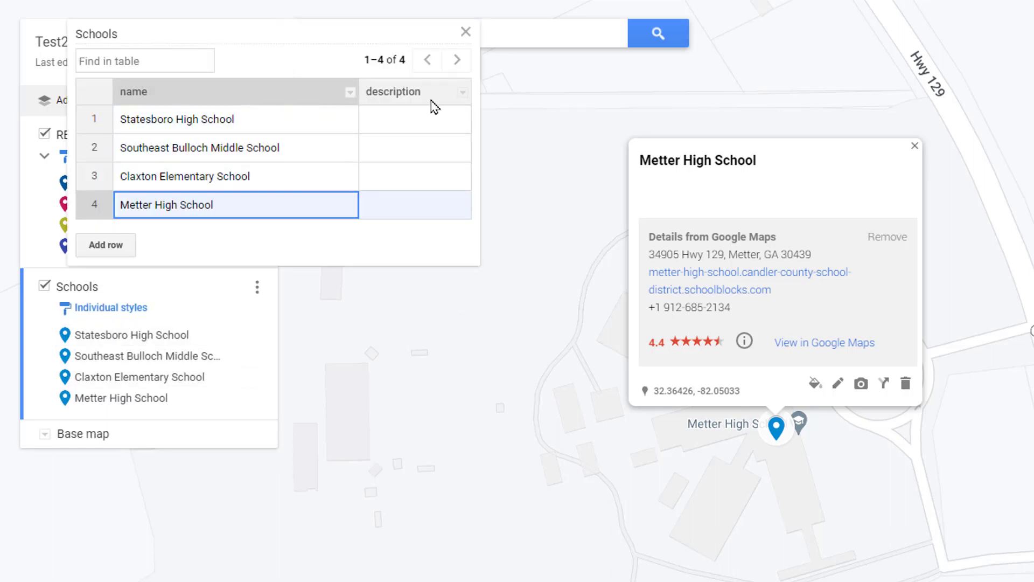
{"action": "left_click", "coordinate": [462, 94]}
{"action": "left_click", "coordinate": [483, 200]}
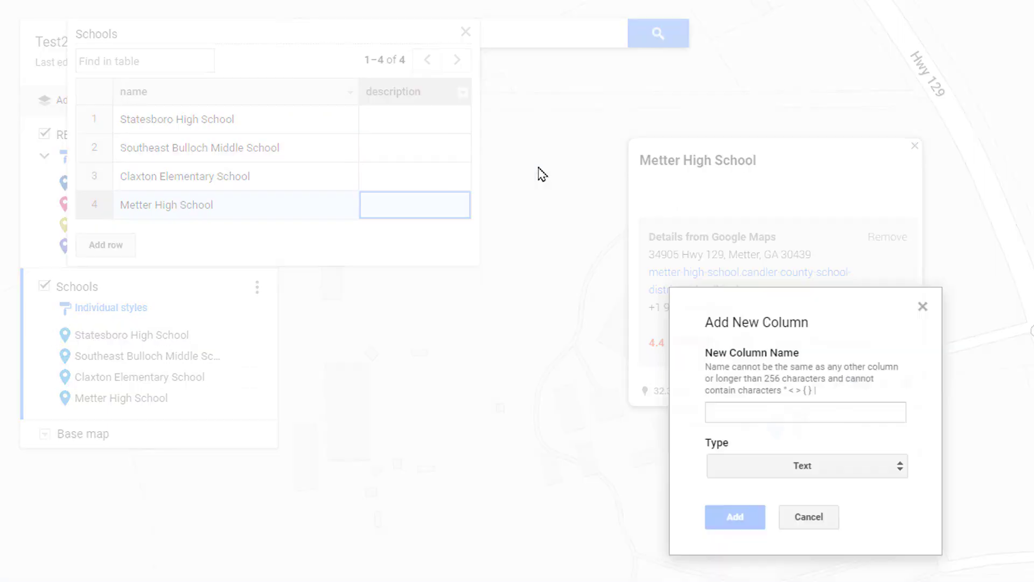
{"action": "left_click", "coordinate": [777, 409]}
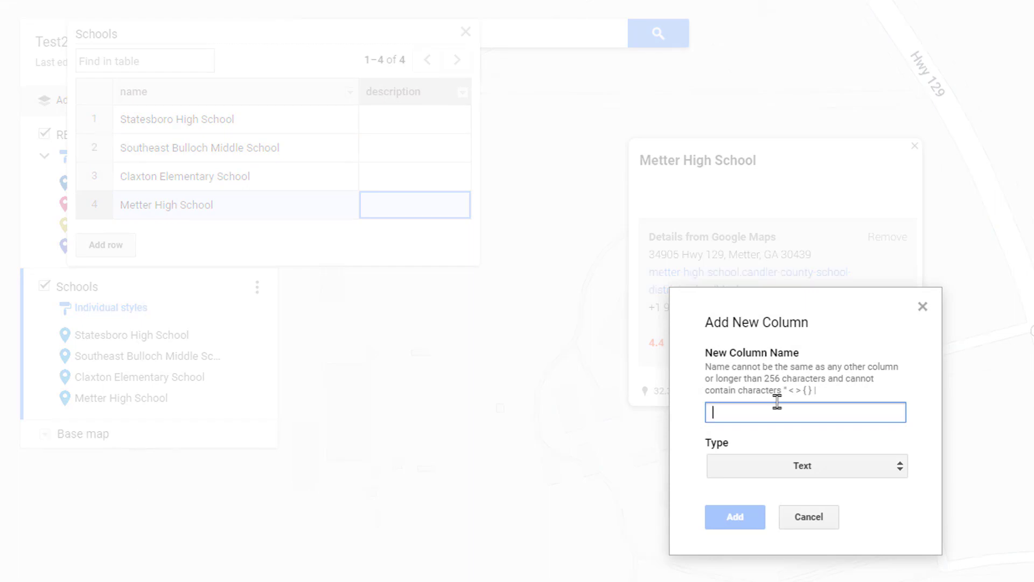
{"action": "type", "text": "District"}
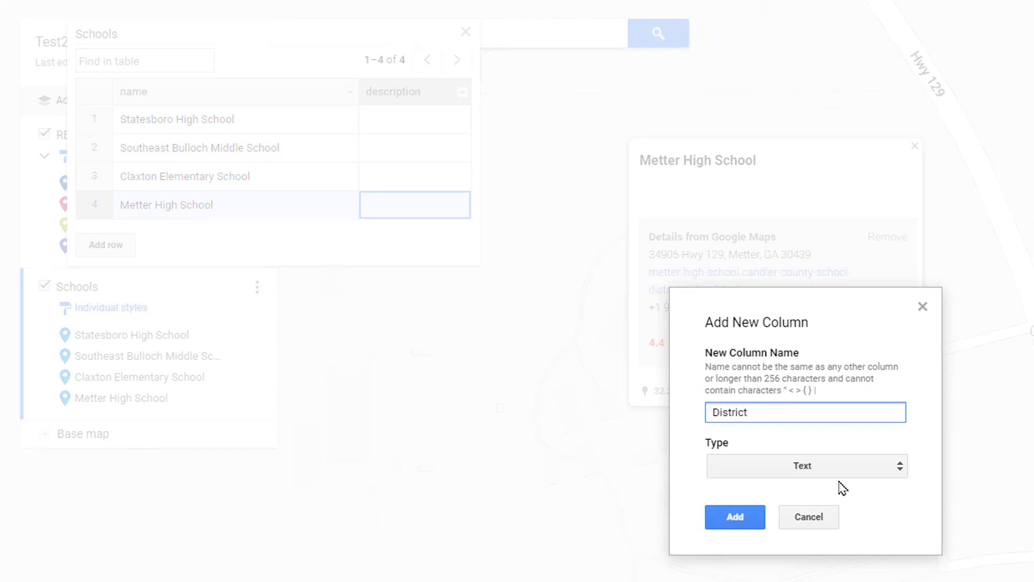
{"action": "left_click", "coordinate": [735, 517]}
- Fill District as Bulloch, Bulloch, Evans, Candler for the four schools and close the table
{"action": "left_click", "coordinate": [438, 120]}
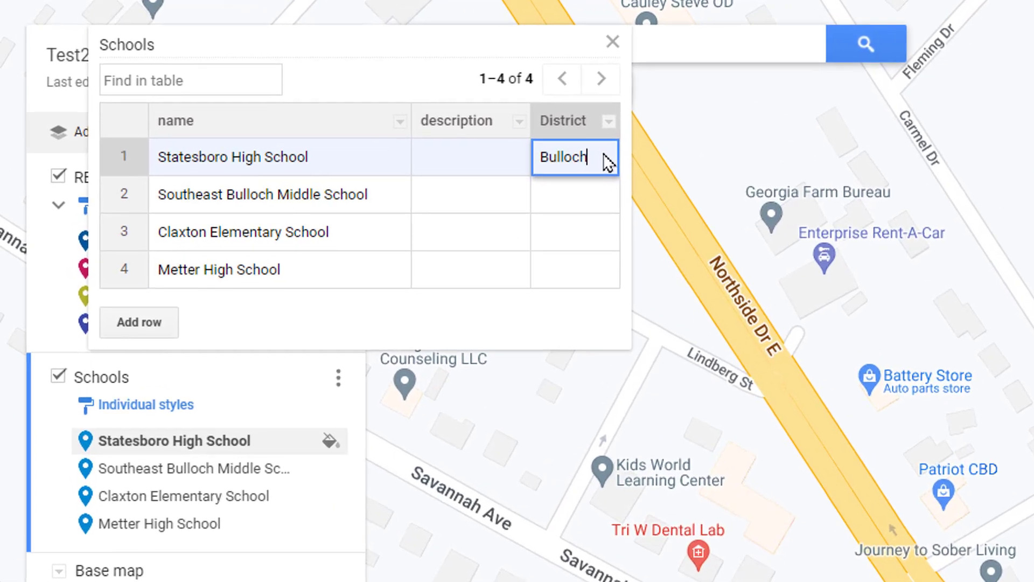
{"action": "left_click_drag", "start_coordinate": [461, 122], "coordinate": [394, 116]}
{"action": "key", "text": "ctrl+c"}
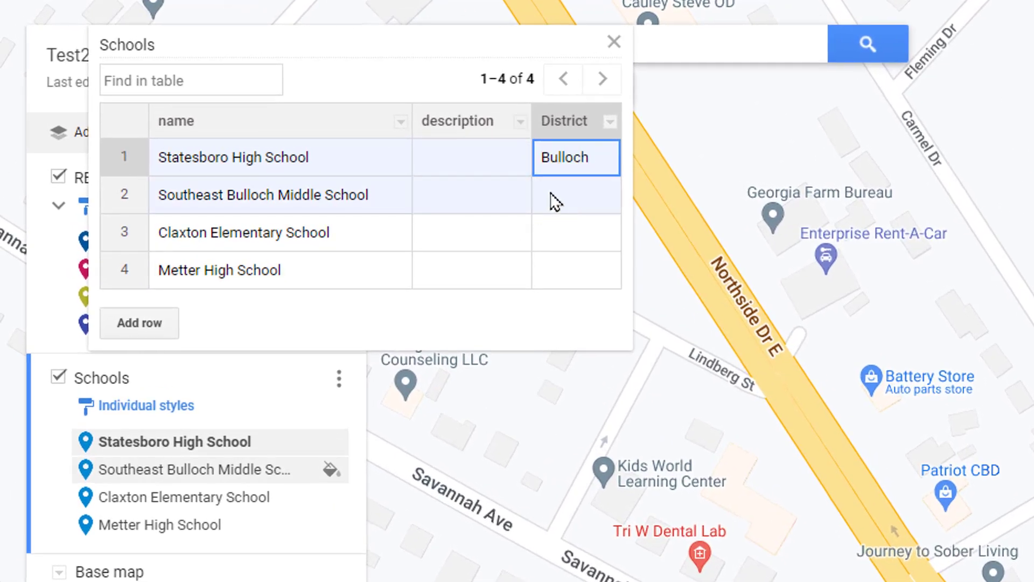
{"action": "left_click", "coordinate": [579, 205]}
{"action": "key", "text": "ctrl+v"}
{"action": "left_click", "coordinate": [563, 241]}
{"action": "type", "text": "Evans"}
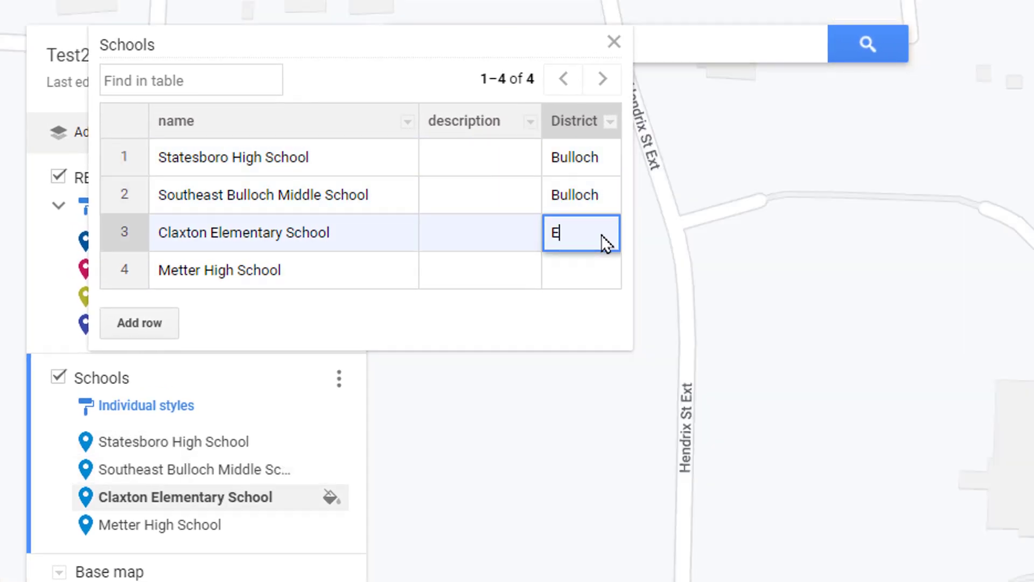
{"action": "key", "text": "Return"}
{"action": "type", "text": "Candler"}
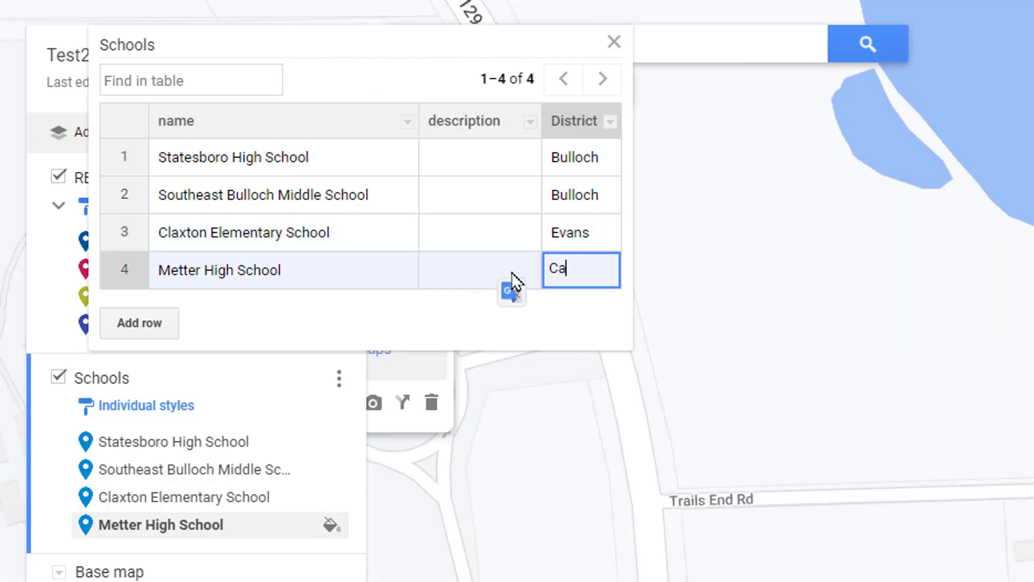
{"action": "left_click", "coordinate": [514, 232]}
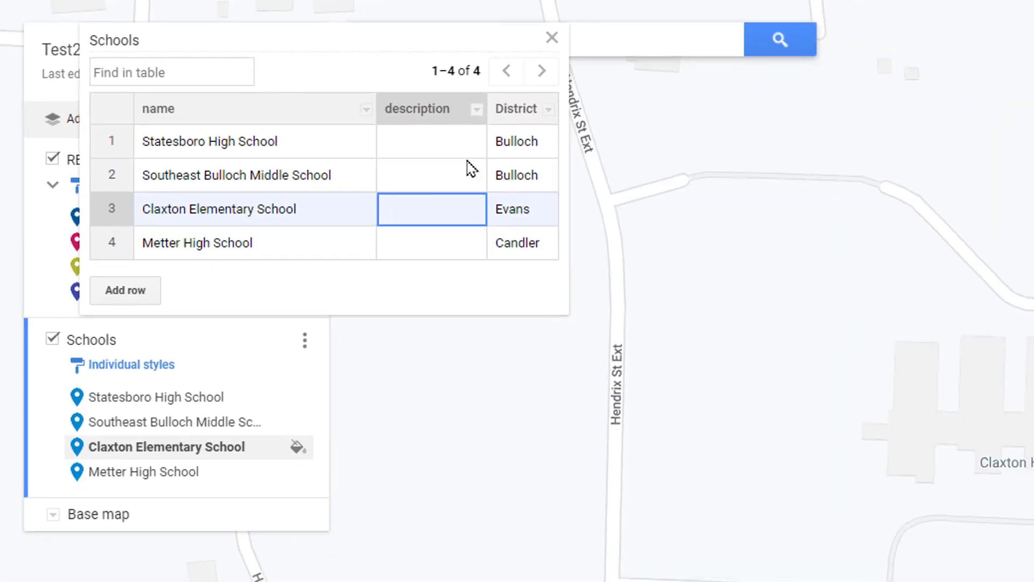
{"action": "left_click", "coordinate": [552, 37]}
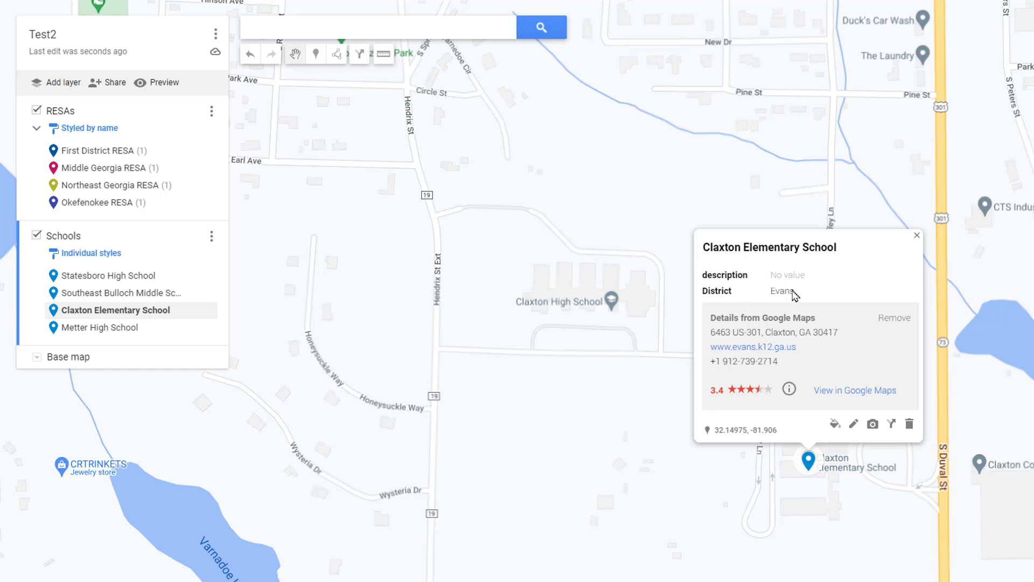
- Style the Schools layer by grouping places by District
{"action": "left_click", "coordinate": [91, 252]}
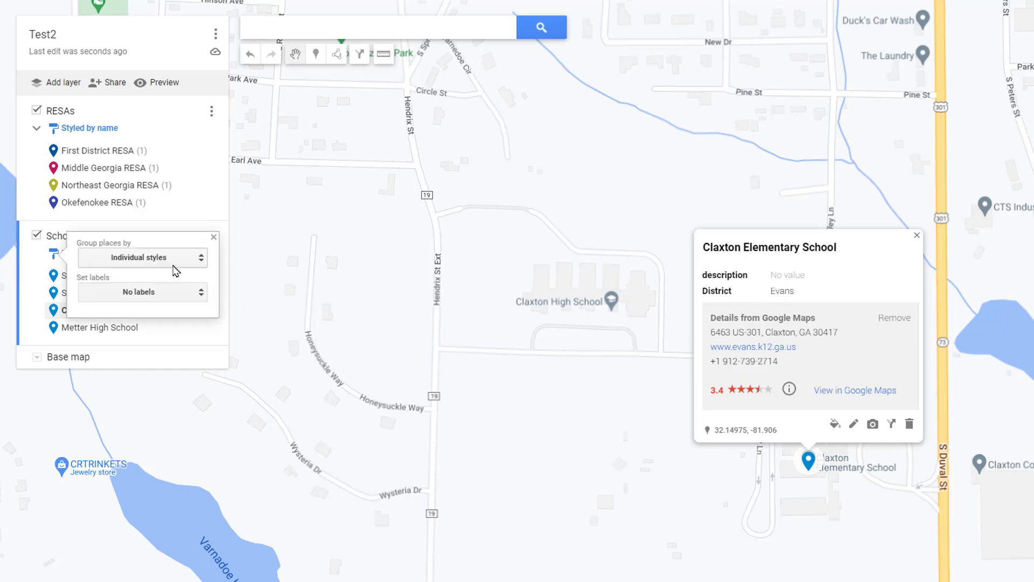
{"action": "left_click", "coordinate": [183, 259]}
{"action": "left_click", "coordinate": [156, 335]}
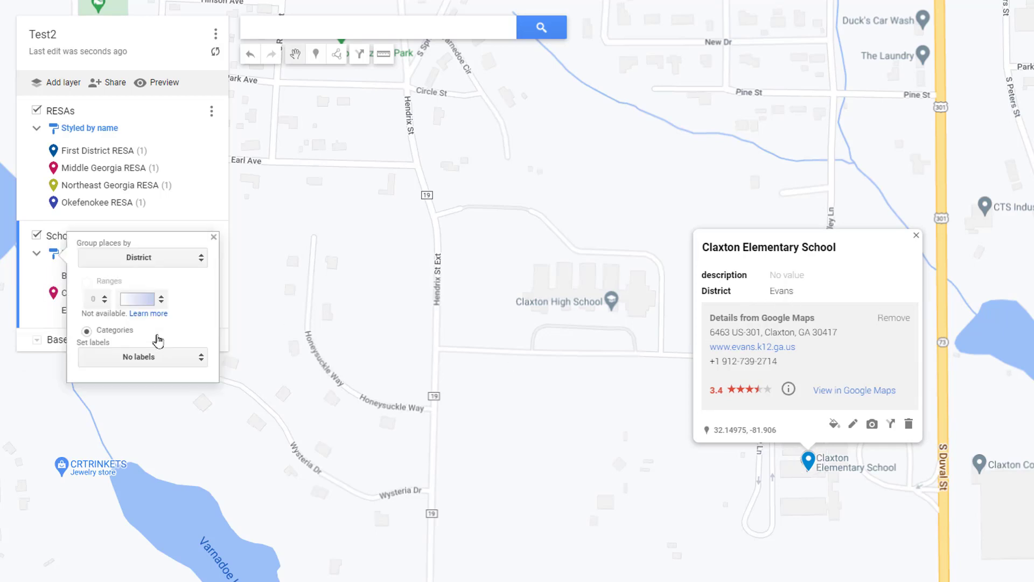
{"action": "left_click", "coordinate": [24, 287]}
- Hide the RESAs layer and colour the Bulloch pins amber
{"action": "scroll", "coordinate": [500, 306], "scroll_direction": "down", "scroll_amount": 5}
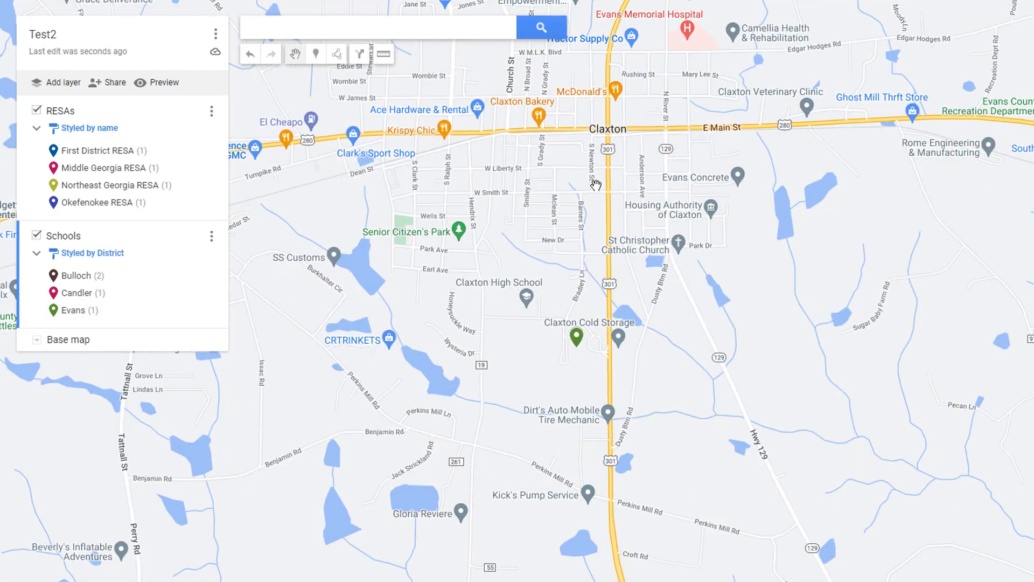
{"action": "scroll", "coordinate": [711, 252], "scroll_direction": "down", "scroll_amount": 5}
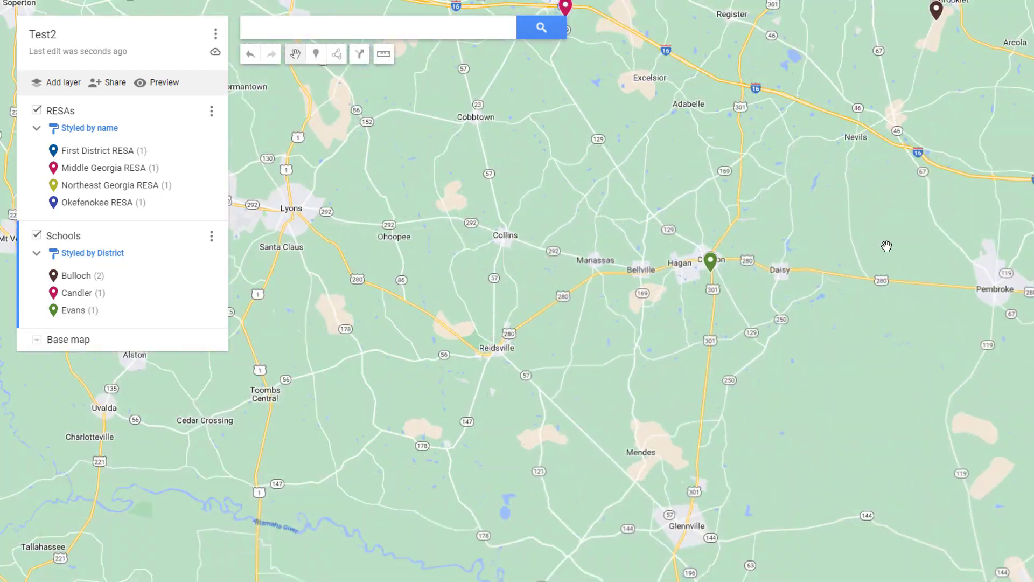
{"action": "left_click", "coordinate": [37, 110]}
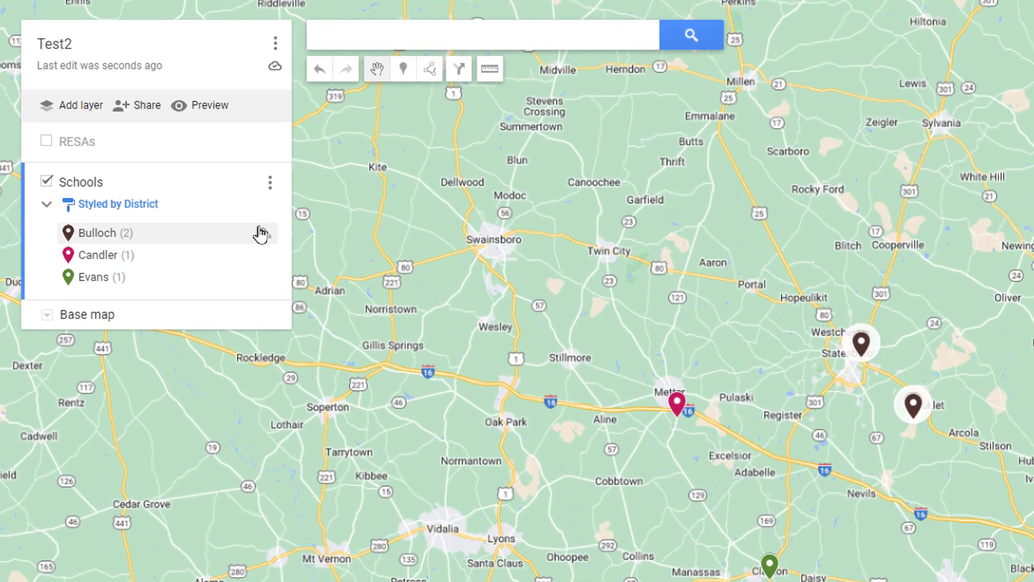
{"action": "left_click", "coordinate": [206, 182]}
{"action": "left_click", "coordinate": [141, 281]}
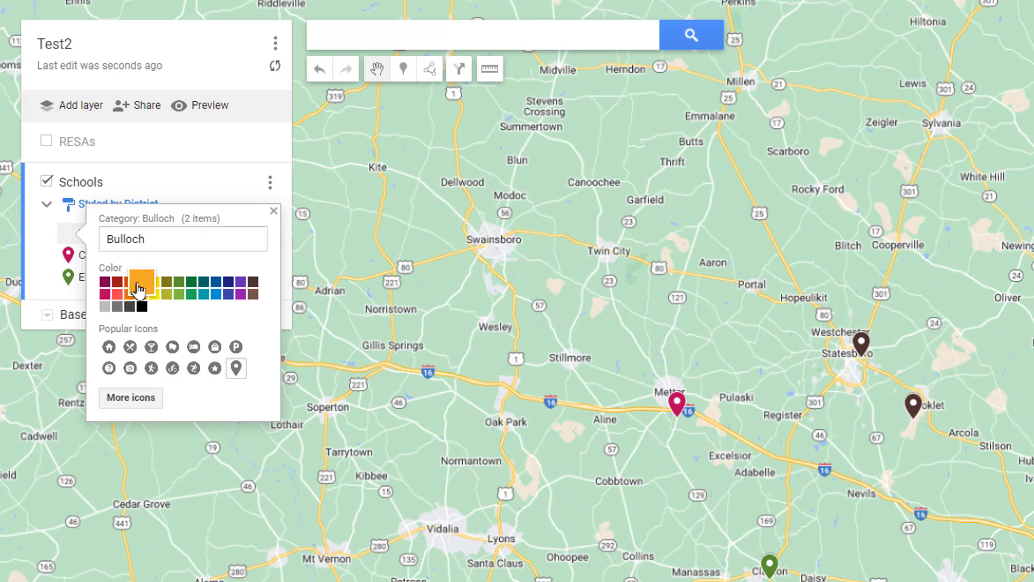
{"action": "left_click", "coordinate": [58, 262]}
{"action": "mouse_move", "coordinate": [136, 237]}
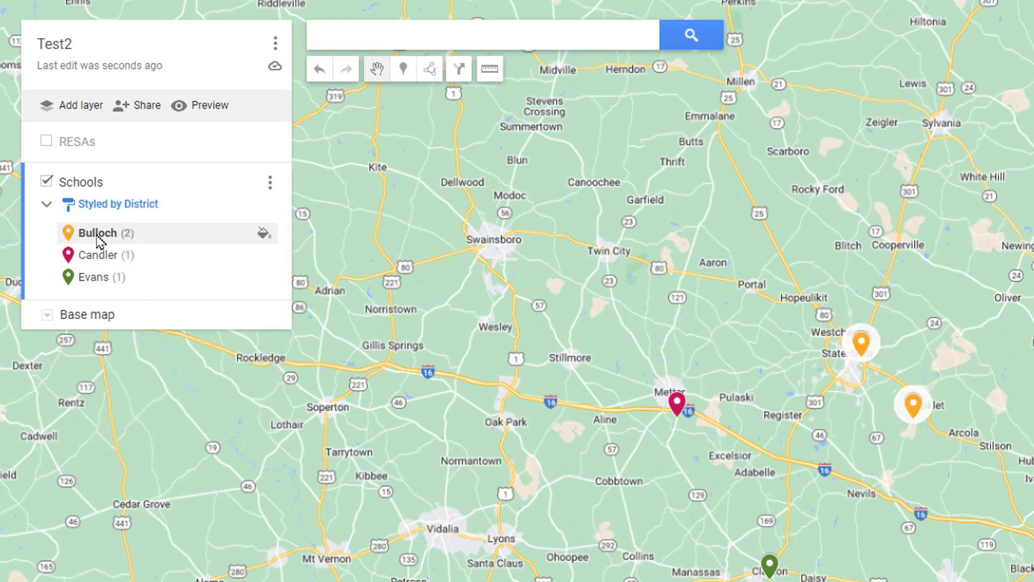
- Preview the map and expand the district lists to show school names
{"action": "left_click", "coordinate": [206, 109]}
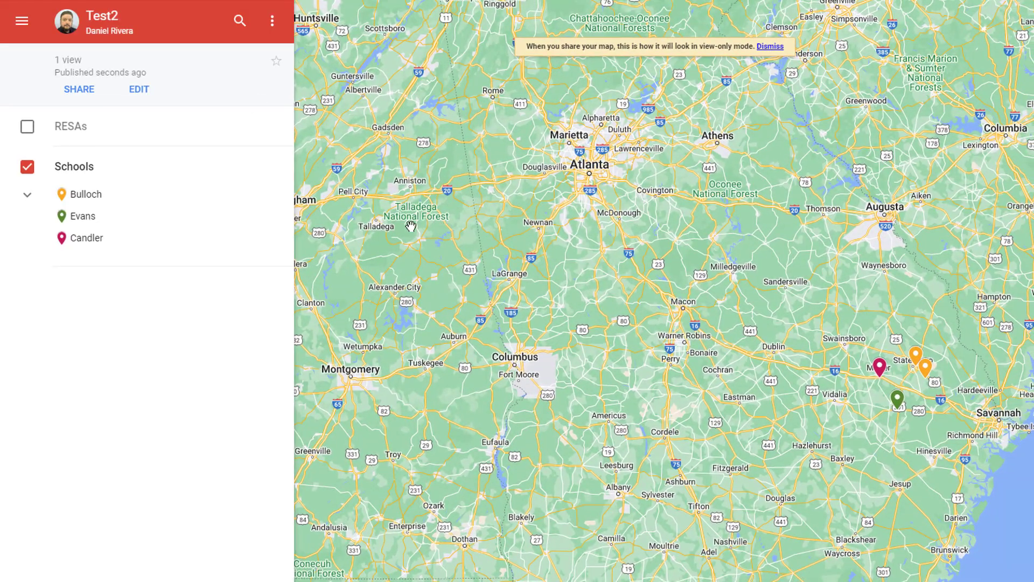
{"action": "scroll", "coordinate": [826, 353], "scroll_direction": "up", "scroll_amount": 3}
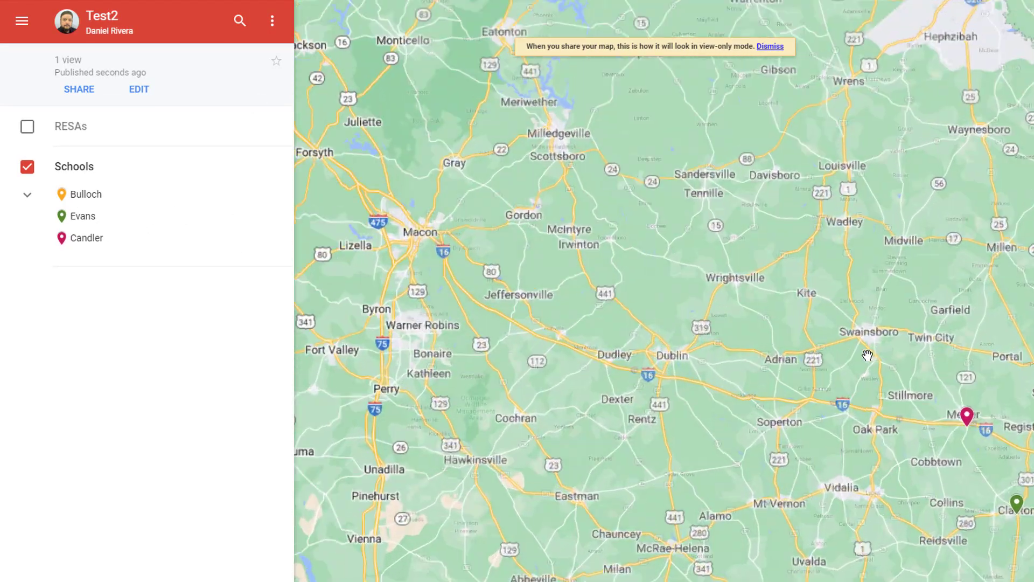
{"action": "scroll", "coordinate": [531, 140], "scroll_direction": "up", "scroll_amount": 2}
{"action": "scroll", "coordinate": [557, 177], "scroll_direction": "down", "scroll_amount": 2}
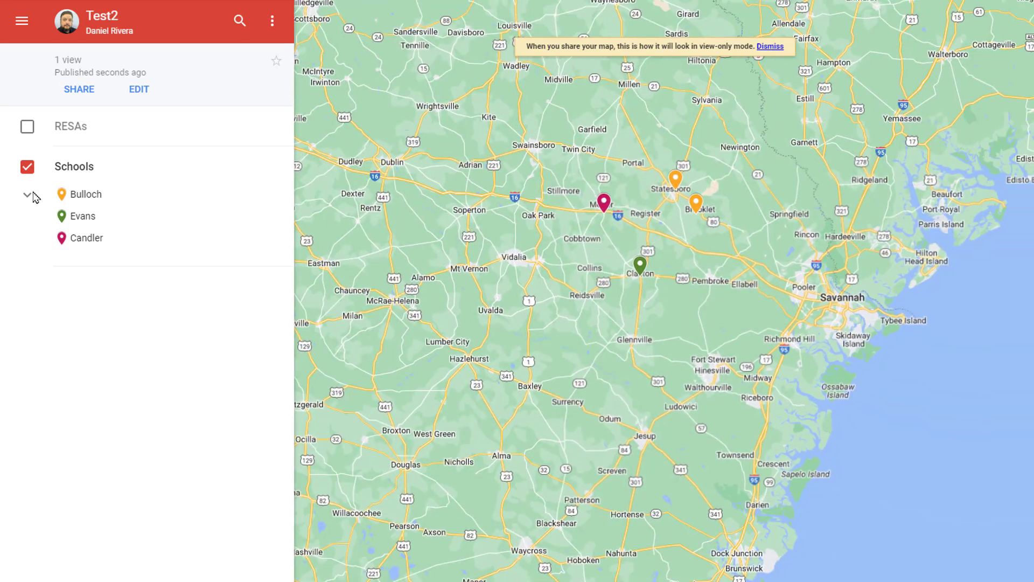
{"action": "left_click", "coordinate": [23, 199]}
{"action": "left_click", "coordinate": [36, 204]}
{"action": "left_click", "coordinate": [27, 198]}
- Toggle the RESAs layer on and off, and view Statesboro High School's details
{"action": "left_click", "coordinate": [28, 127]}
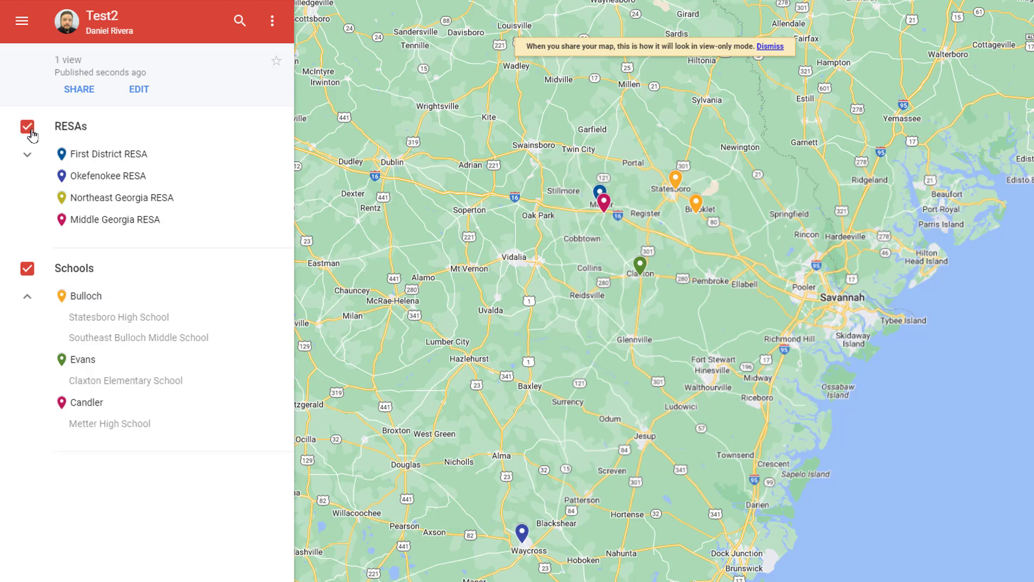
{"action": "left_click", "coordinate": [27, 127]}
{"action": "left_click", "coordinate": [115, 216]}
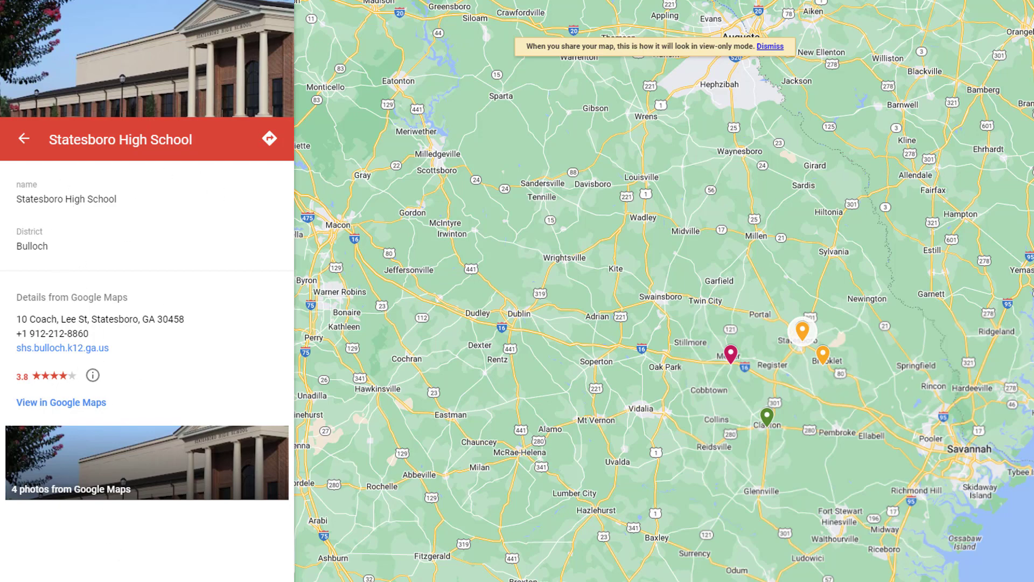
{"action": "left_click", "coordinate": [583, 234]}
{"action": "scroll", "coordinate": [584, 234], "scroll_direction": "down", "scroll_amount": 2}
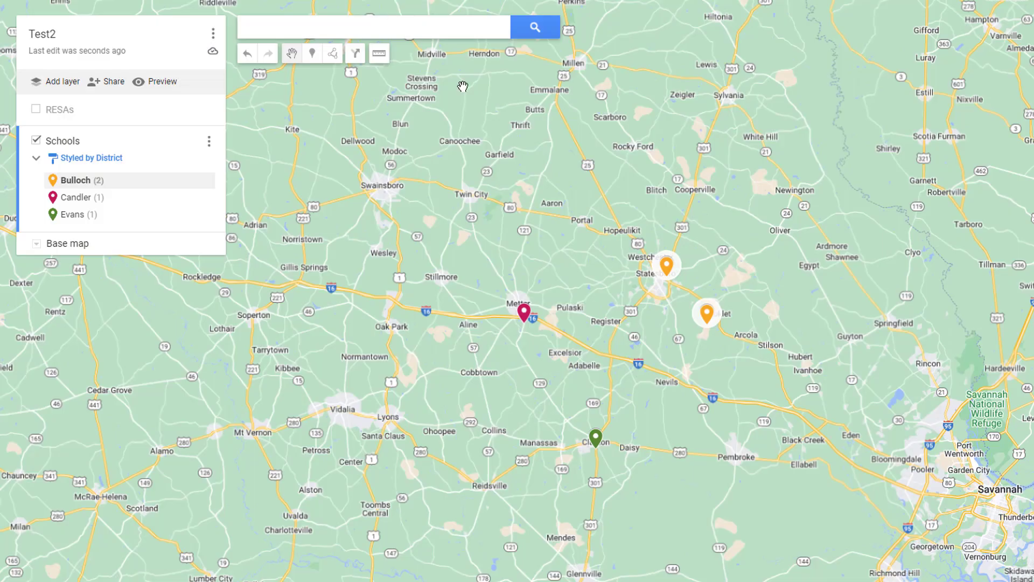
{"action": "scroll", "coordinate": [570, 248], "scroll_direction": "down", "scroll_amount": 1}
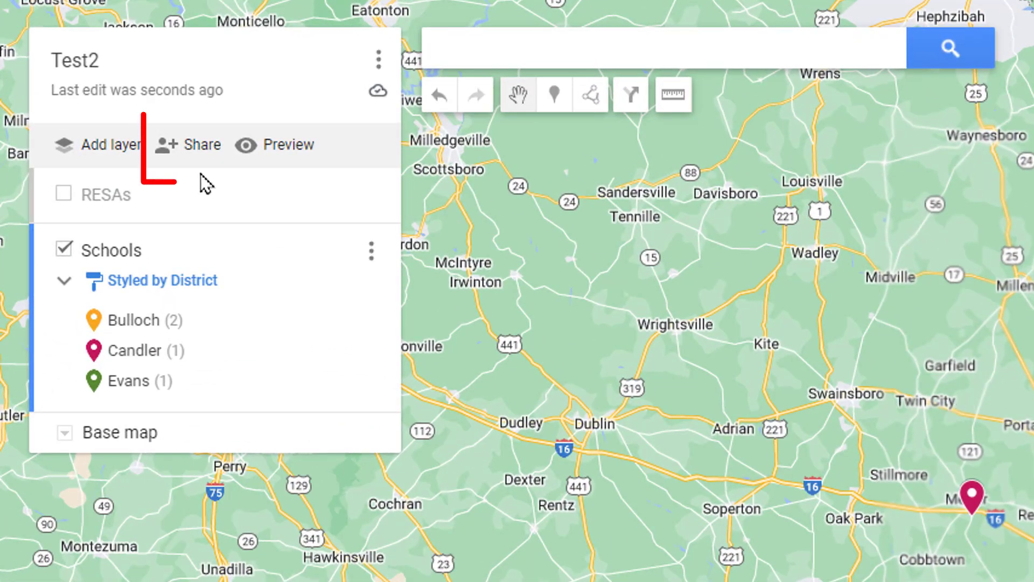
- Make the map viewable by anyone with the link and copy the share link
{"action": "left_click", "coordinate": [174, 156]}
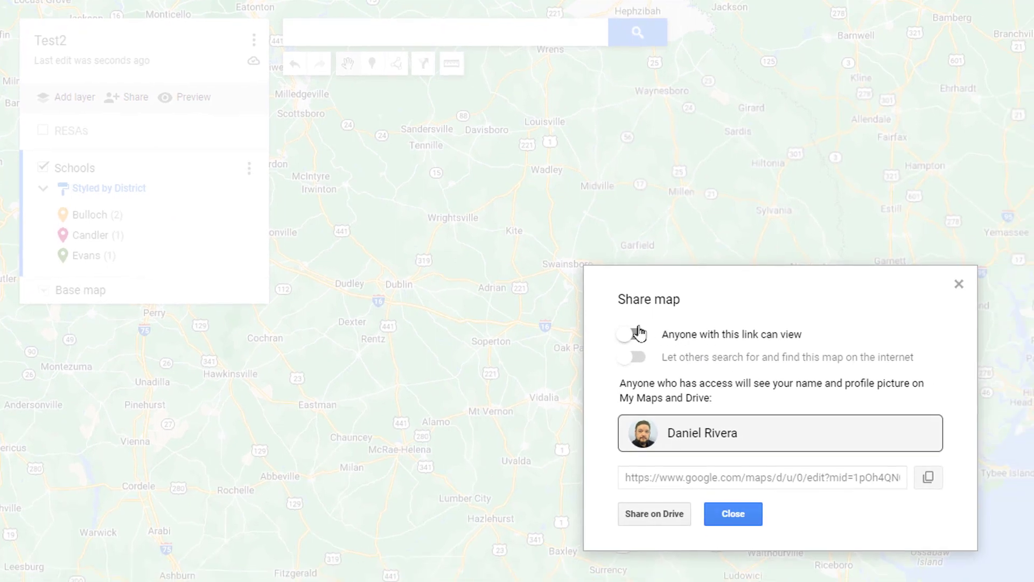
{"action": "left_click", "coordinate": [631, 335]}
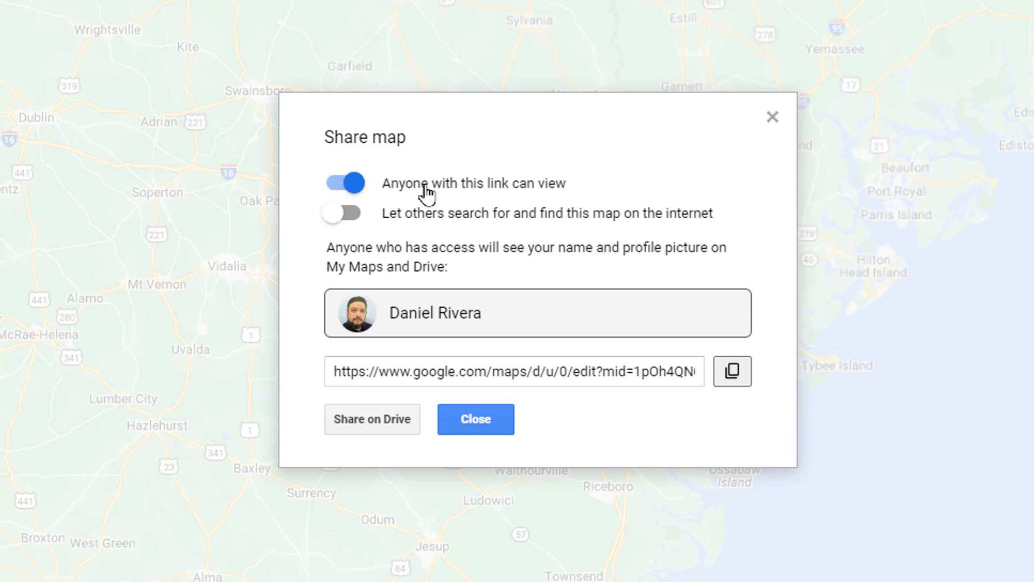
{"action": "left_click", "coordinate": [543, 372]}
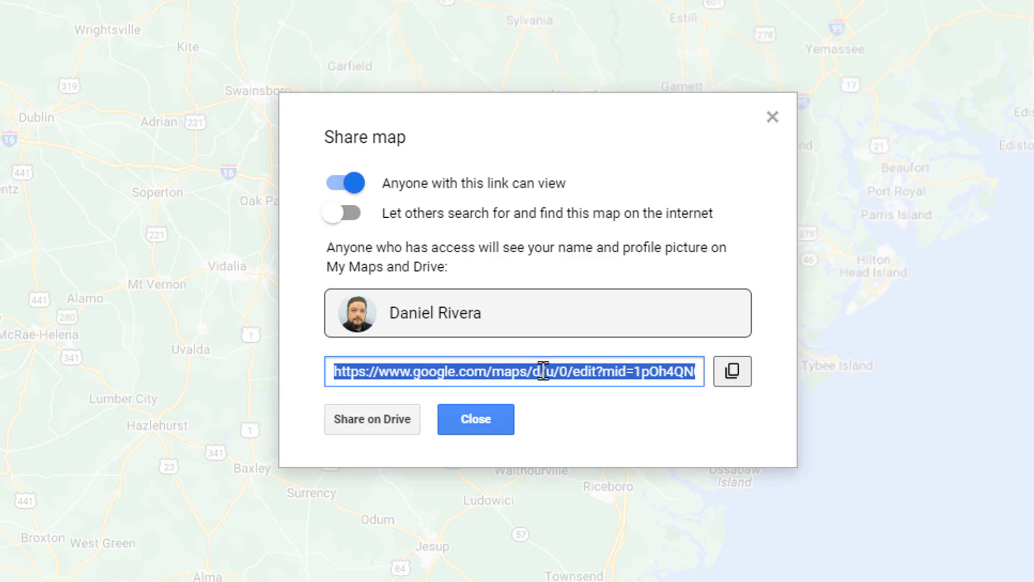
{"action": "left_click", "coordinate": [734, 373]}
- Turn off link access and review Test2's Drive general access, leaving it Restricted
{"action": "left_click", "coordinate": [347, 185]}
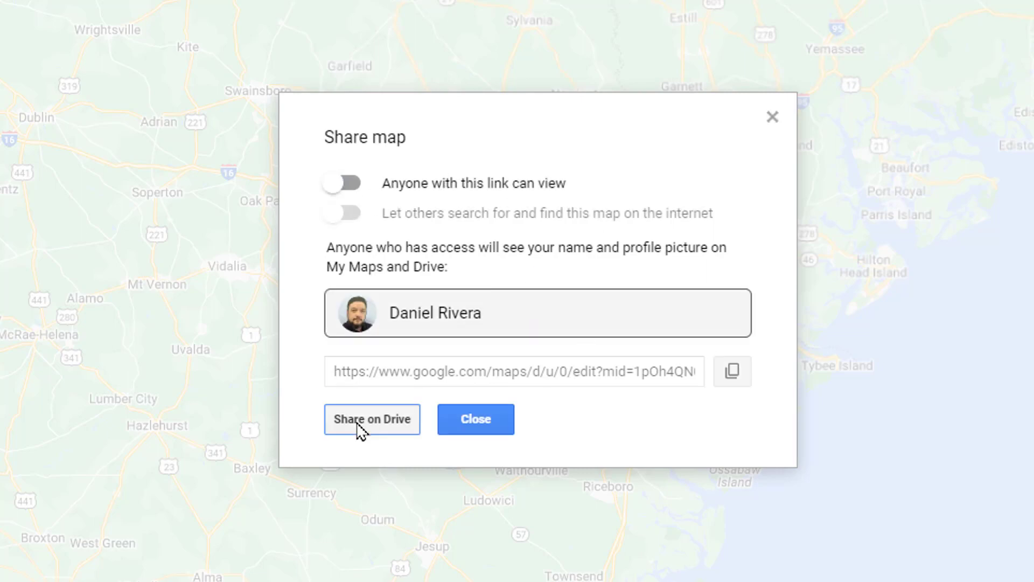
{"action": "left_click", "coordinate": [476, 419]}
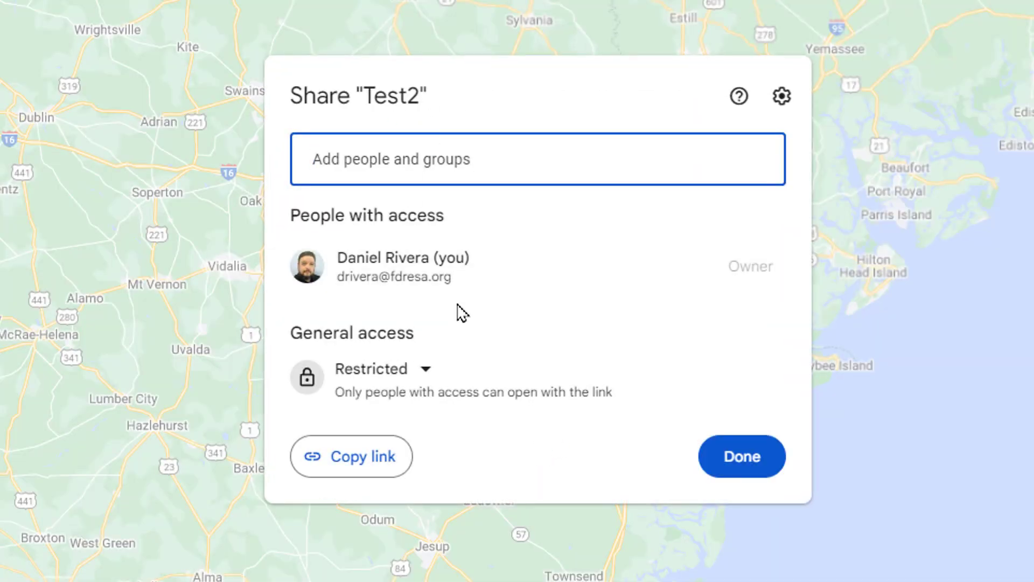
{"action": "left_click", "coordinate": [431, 366]}
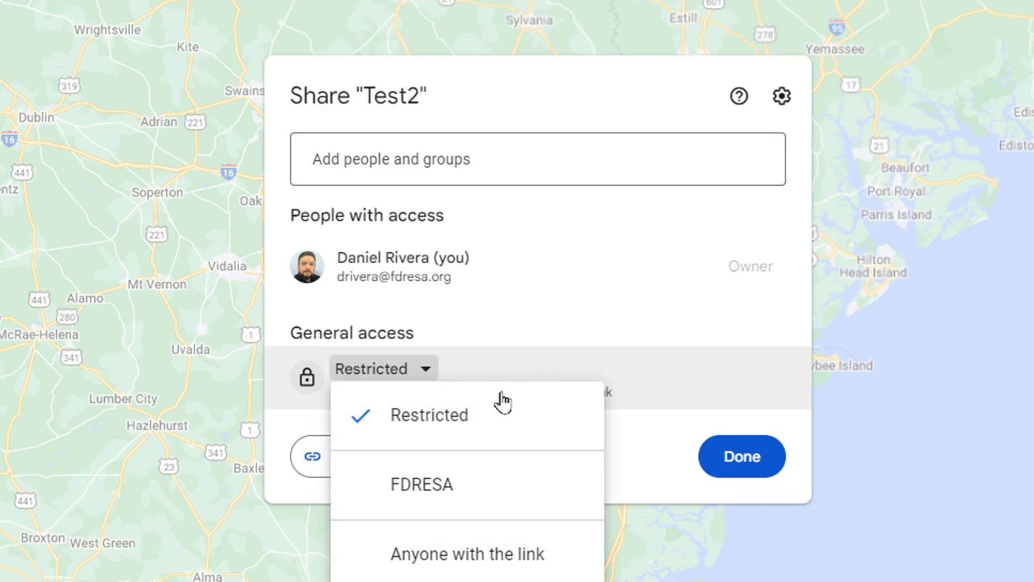
{"action": "left_click", "coordinate": [581, 331]}
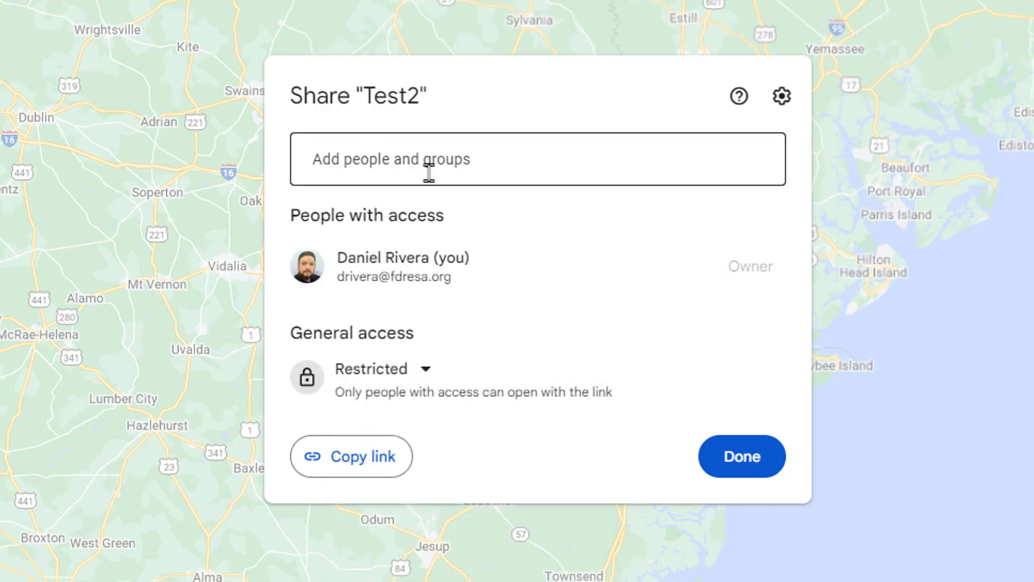
{"action": "left_click", "coordinate": [411, 375]}
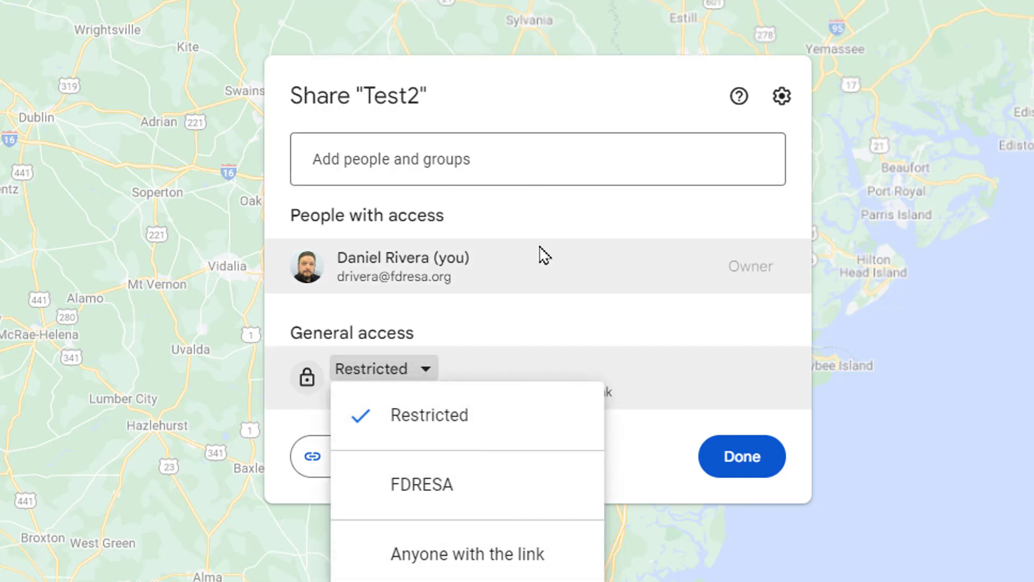
{"action": "left_click", "coordinate": [579, 220]}
{"action": "left_click", "coordinate": [742, 457]}
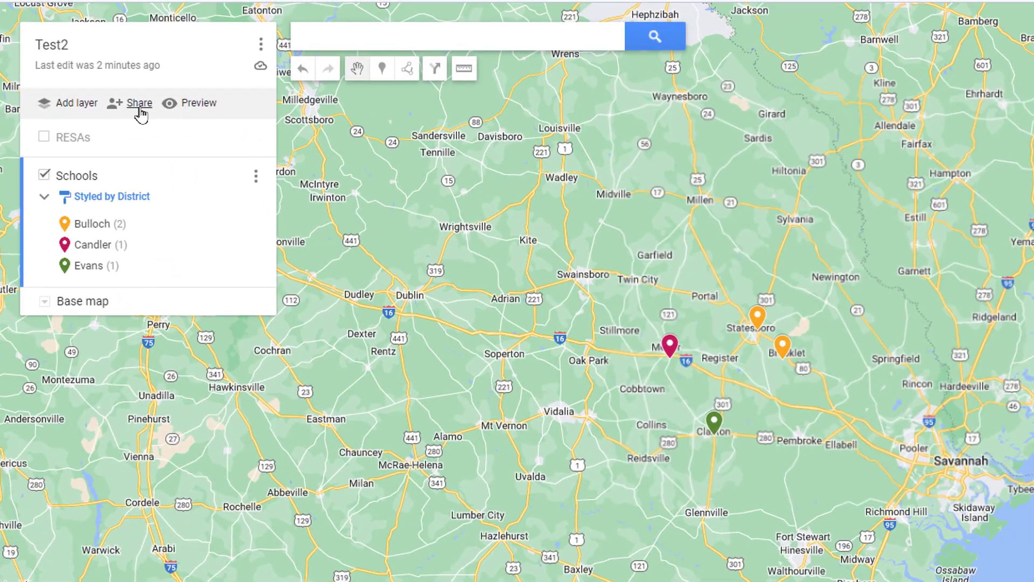
- Turn link viewing access back on and close the sharing settings
{"action": "left_click", "coordinate": [139, 103]}
{"action": "left_click", "coordinate": [652, 346]}
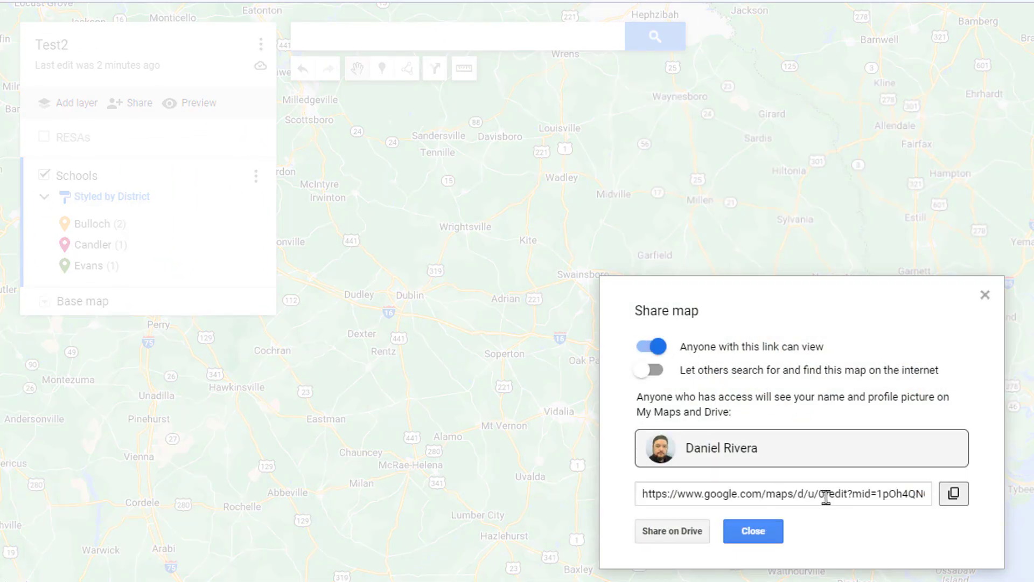
{"action": "left_click", "coordinate": [768, 533]}
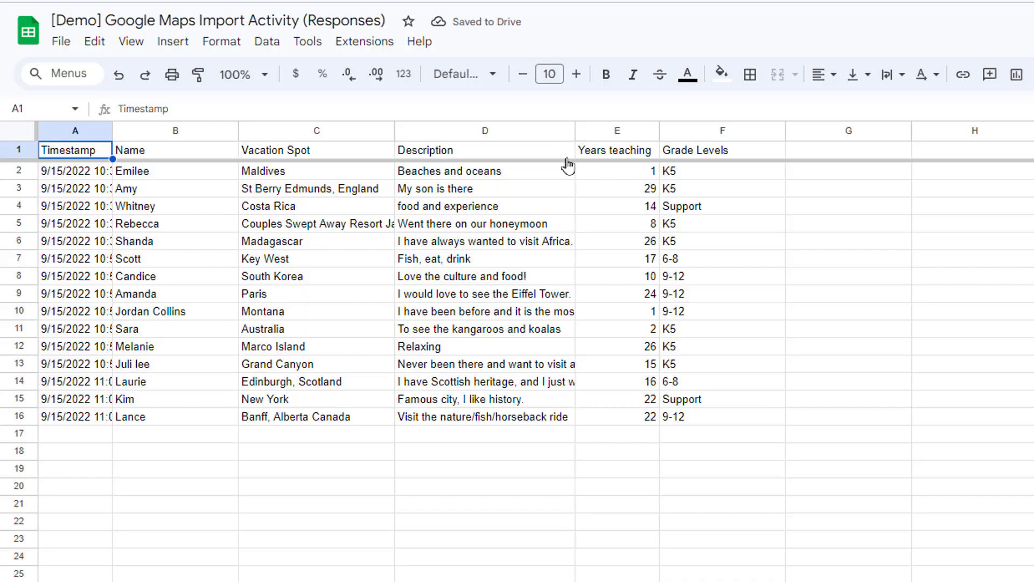
- Widen the Timestamp column A to show full timestamps, then return to My Maps
{"action": "left_click_drag", "start_coordinate": [108, 131], "coordinate": [182, 135]}
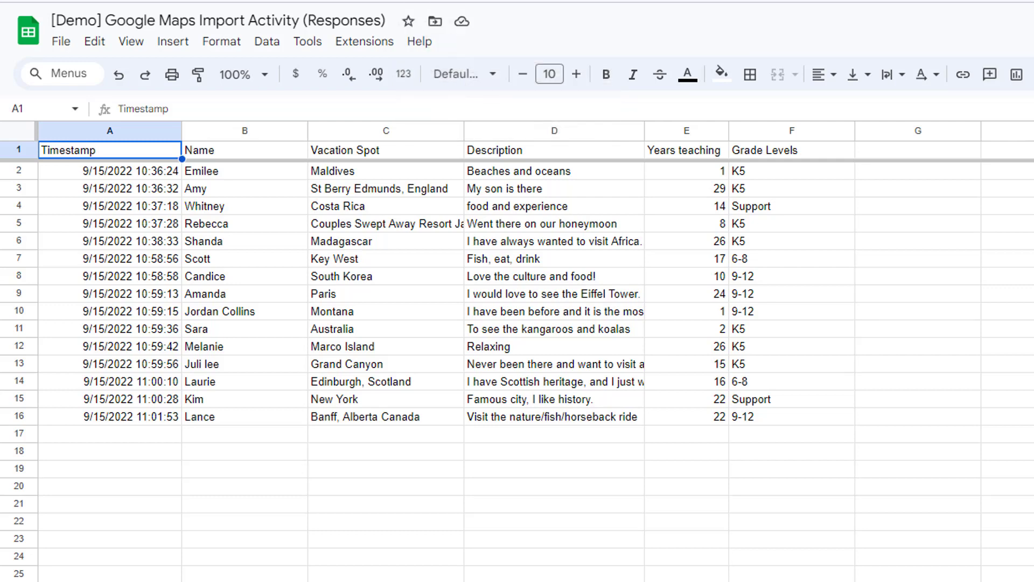
{"action": "key", "text": "ctrl+Tab"}
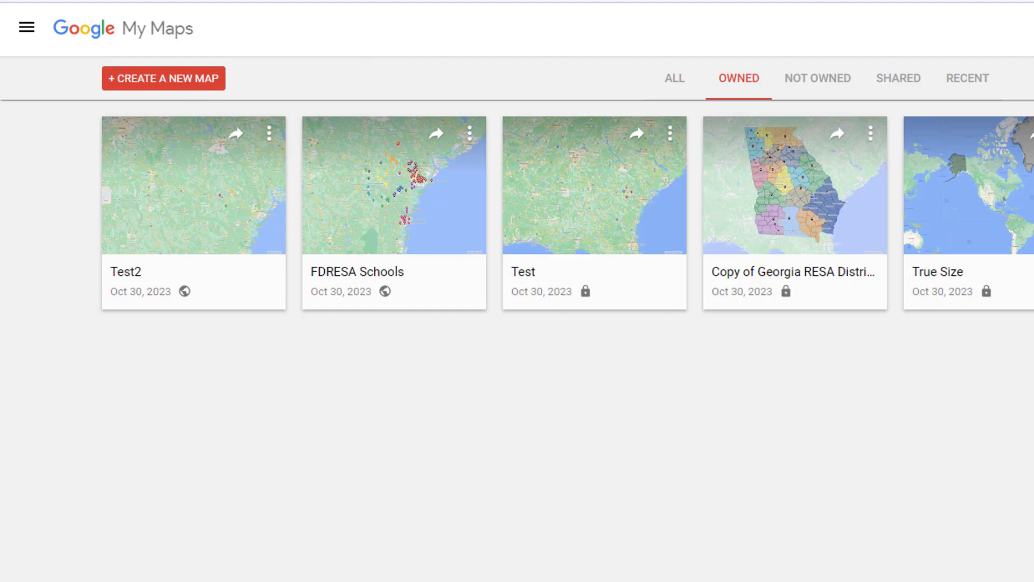
- Title the new map 'Vacation' and name its layer 'Places'
{"action": "key", "text": "ctrl+shift+Tab"}
{"action": "key", "text": "ctrl+Tab"}
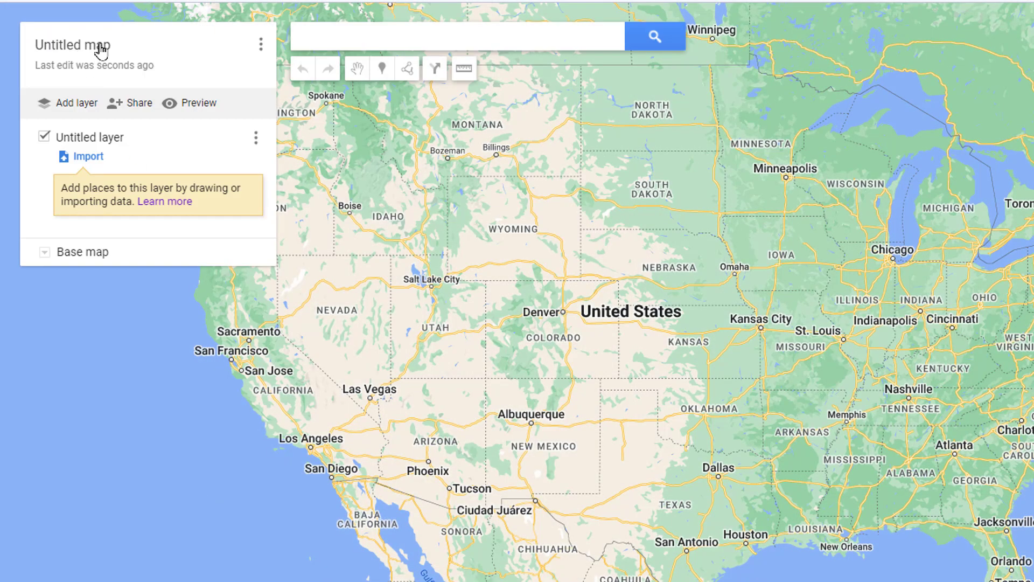
{"action": "left_click", "coordinate": [110, 48]}
{"action": "type", "text": "Vacation"}
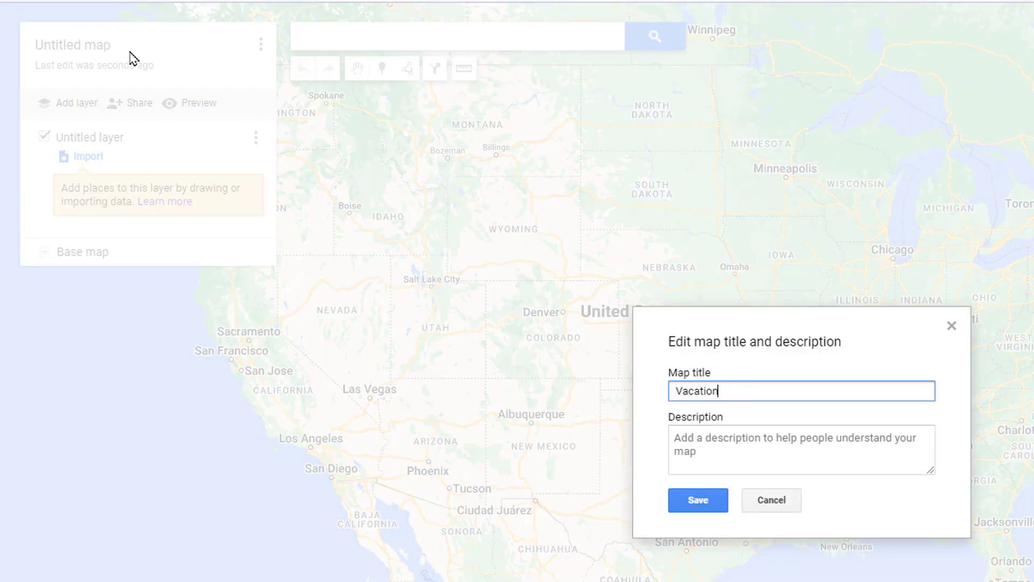
{"action": "key", "text": "Return"}
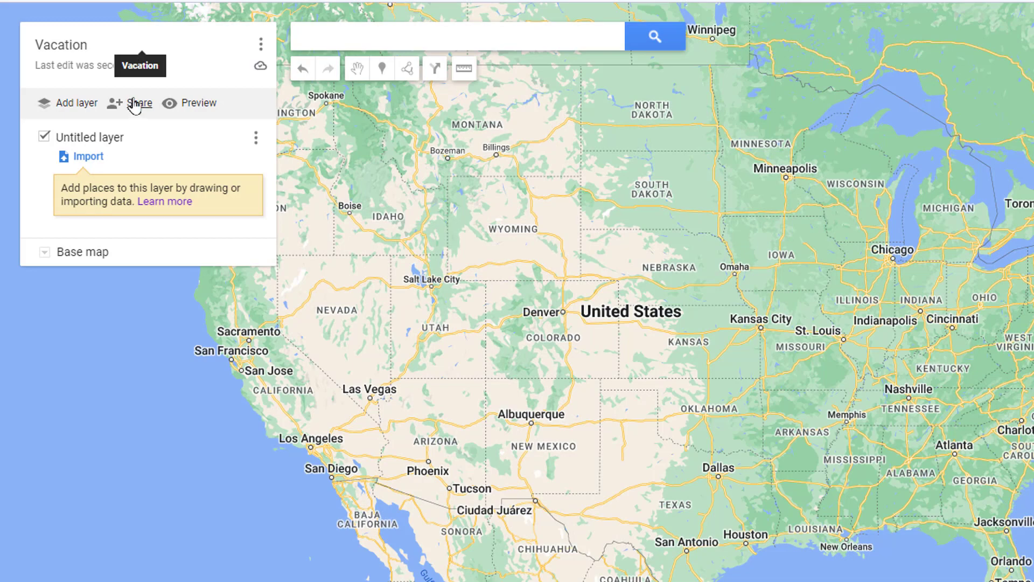
{"action": "left_click", "coordinate": [108, 138]}
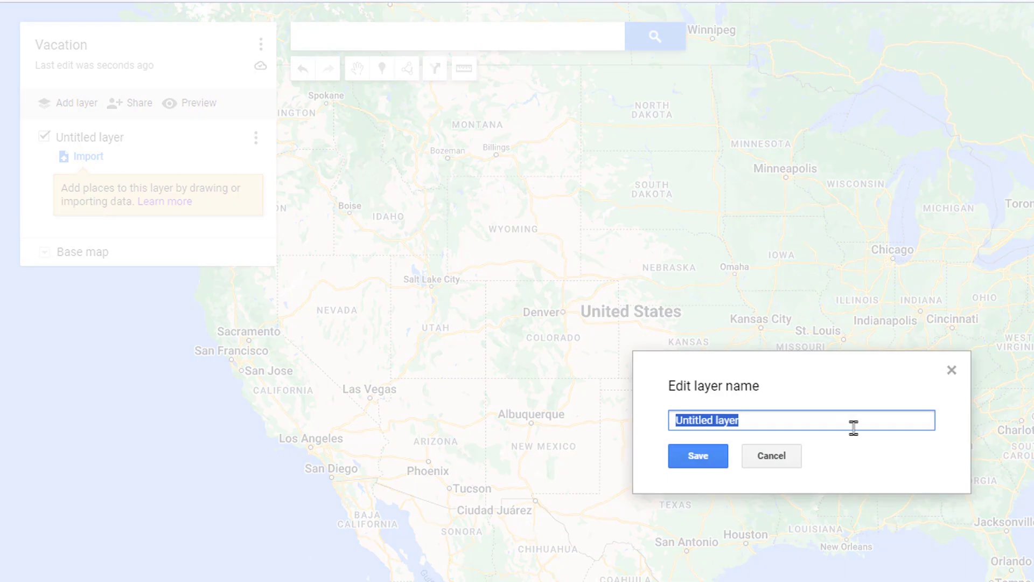
{"action": "type", "text": "Place"}
{"action": "key", "text": "Return"}
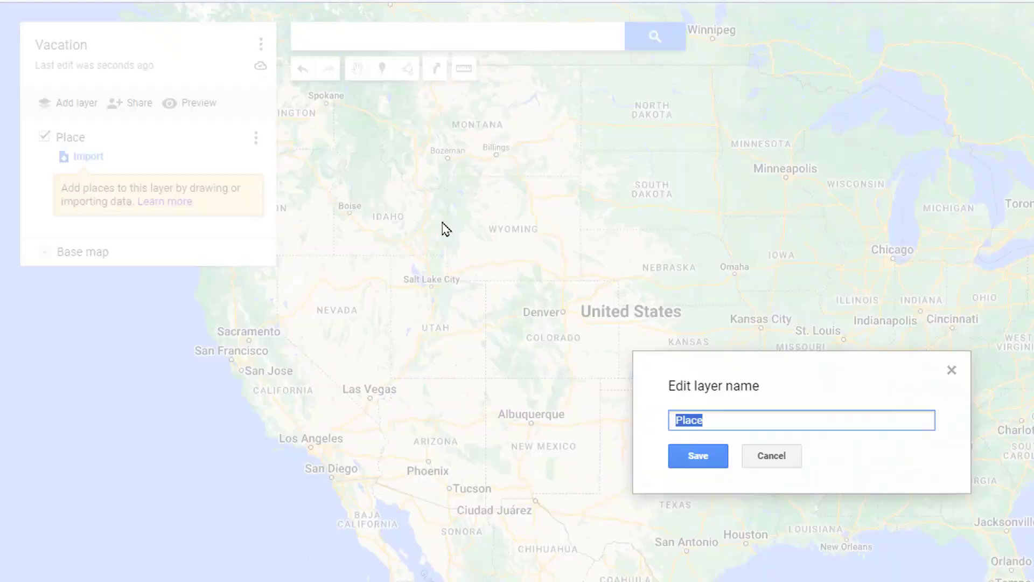
- Import the Google Maps Import Activity responses spreadsheet from Drive into the Places layer
{"action": "left_click", "coordinate": [82, 159]}
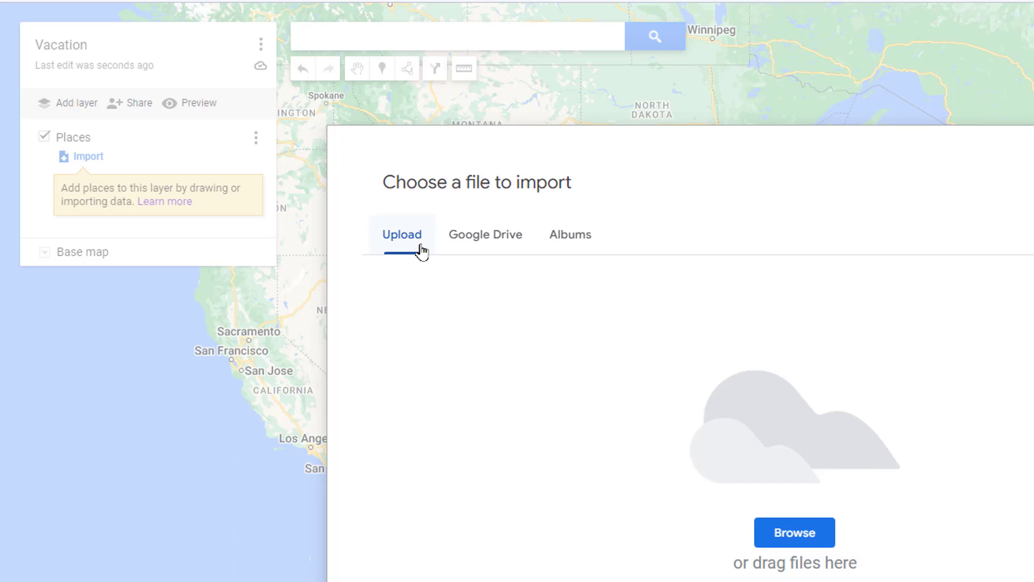
{"action": "left_click", "coordinate": [496, 244]}
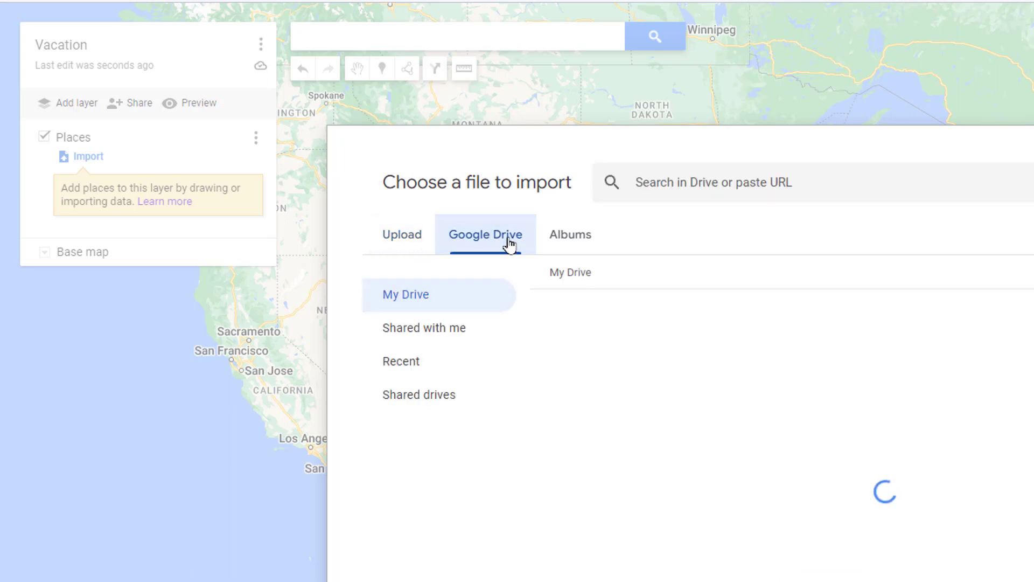
{"action": "left_click", "coordinate": [738, 183]}
{"action": "type", "text": "import"}
{"action": "key", "text": "Return"}
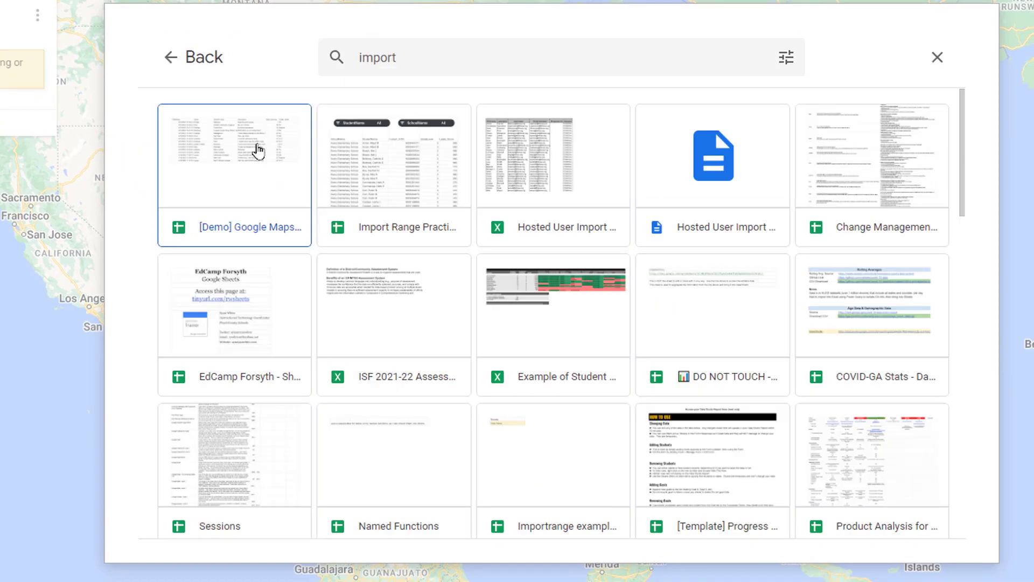
{"action": "left_click", "coordinate": [258, 151]}
{"action": "left_click", "coordinate": [922, 519]}
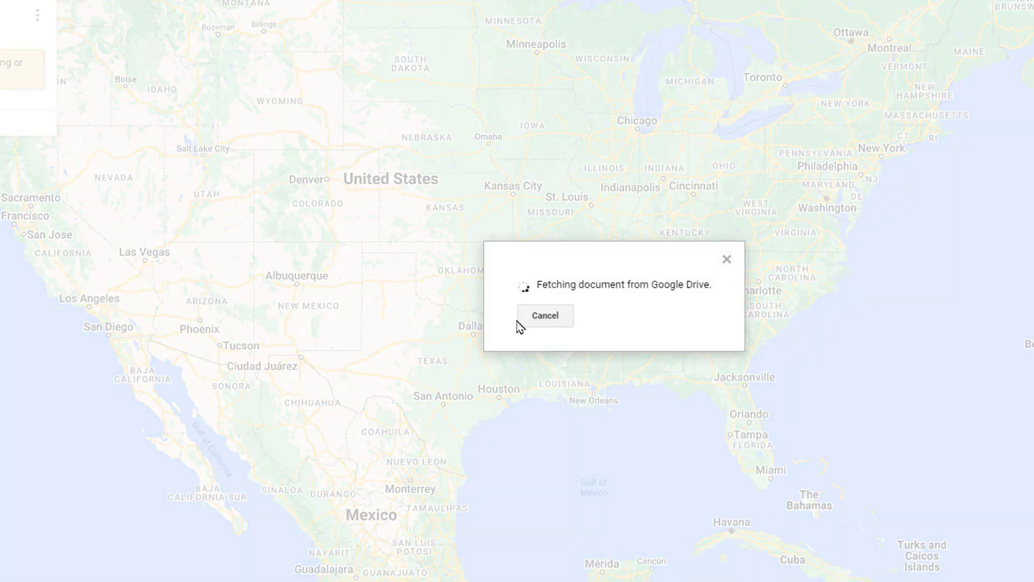